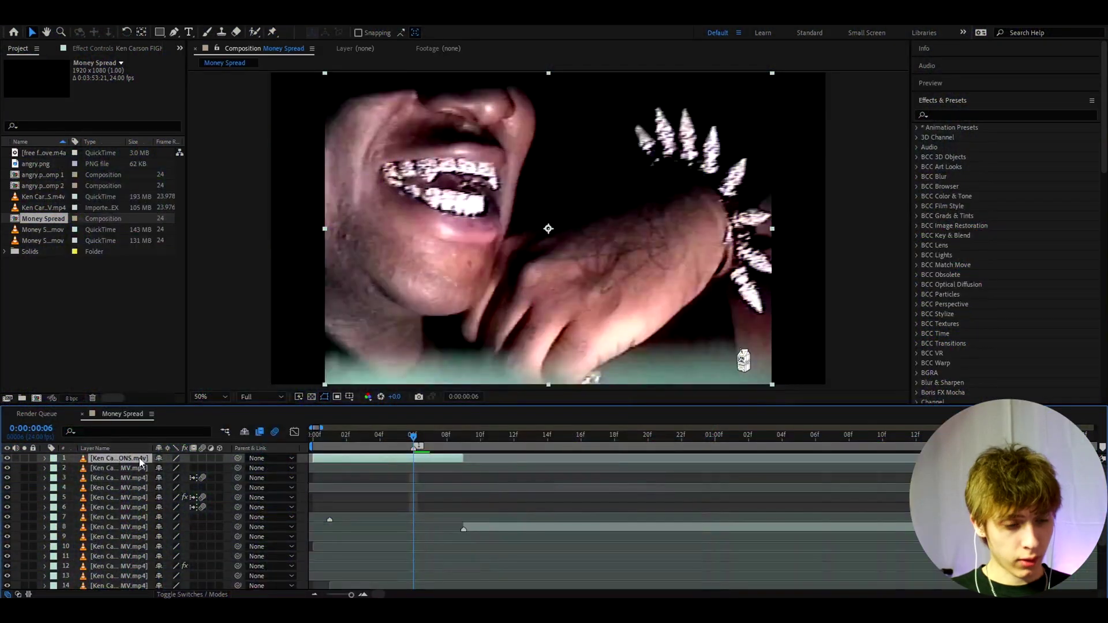
- Preview the footage at one second in, then return to the close-up at frame 6
click(716, 439)
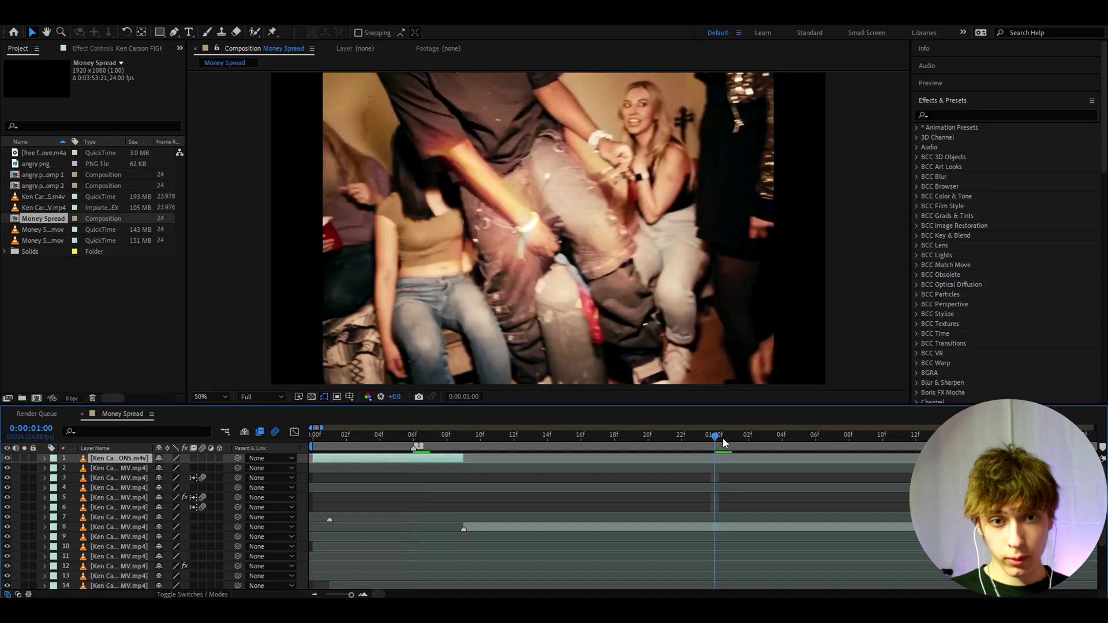
click(414, 439)
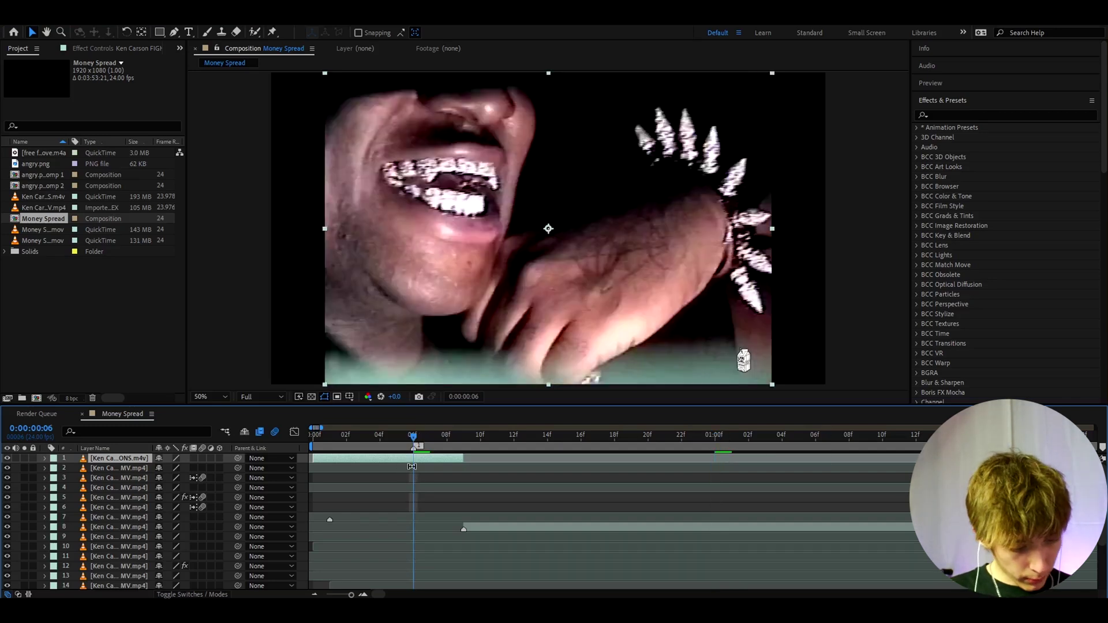
- Add a new adjustment layer above the clips and apply S_Hotspots to it
key(ctrl+alt+y)
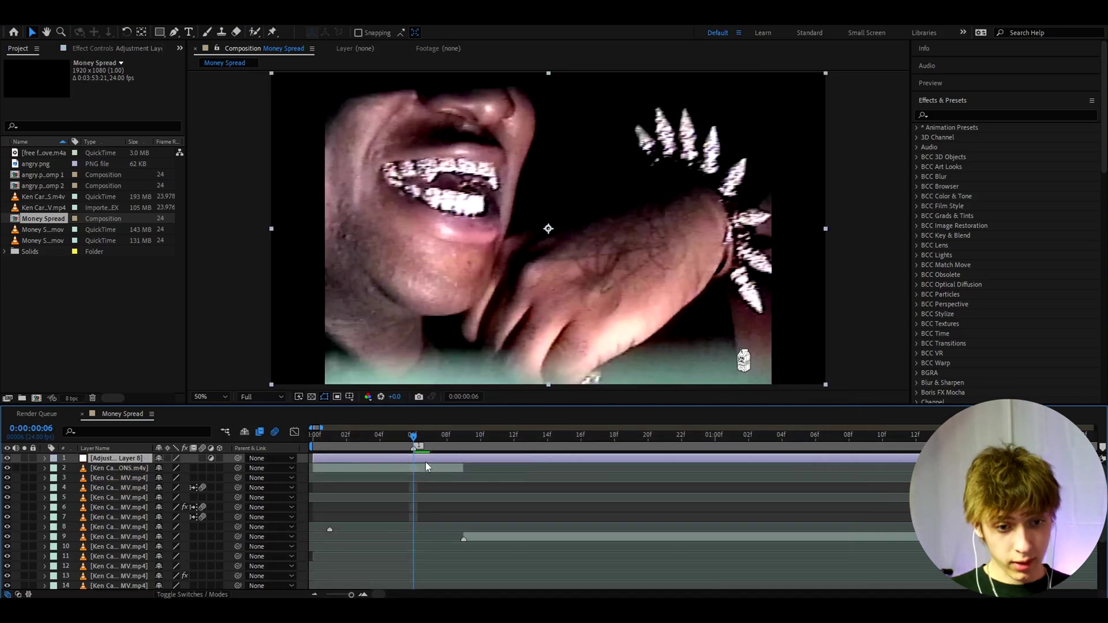
key(ctrl+space)
text(s)
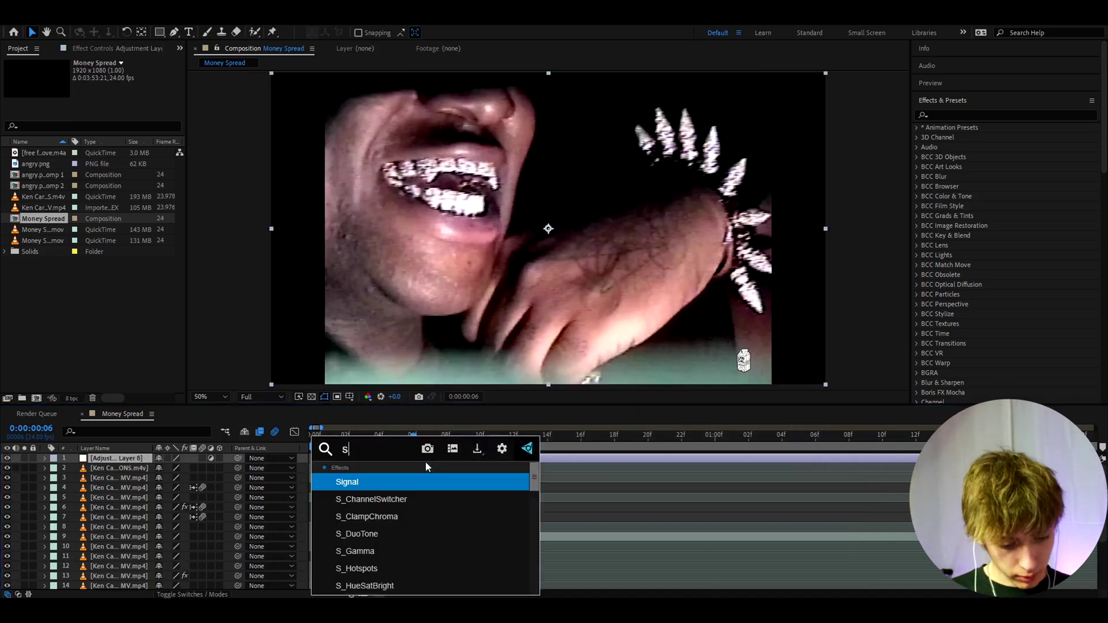
text(_)
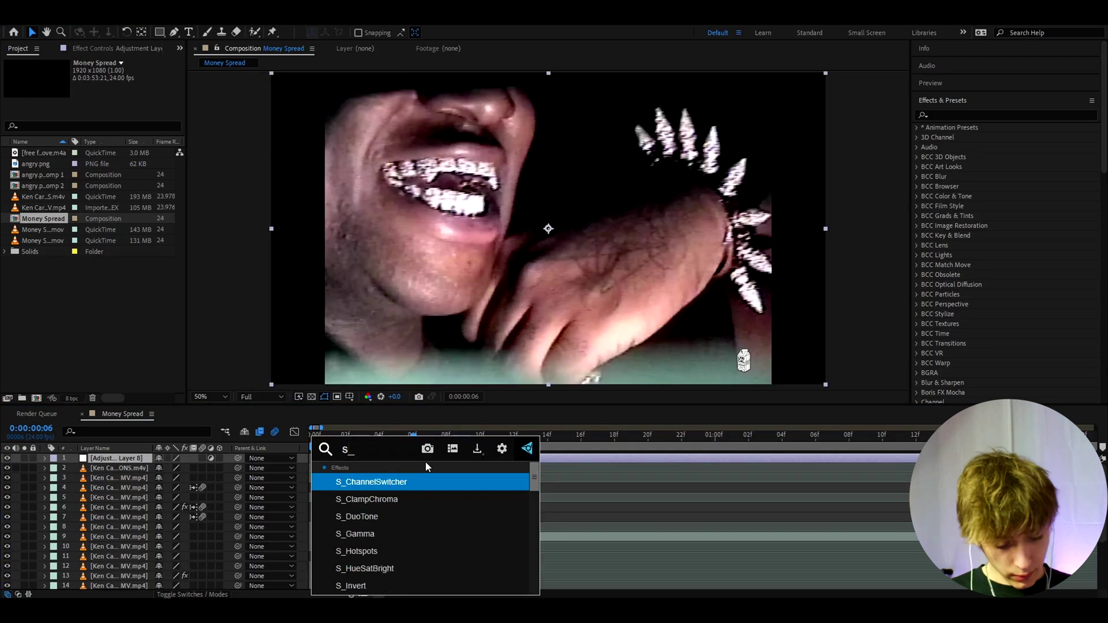
text(hot)
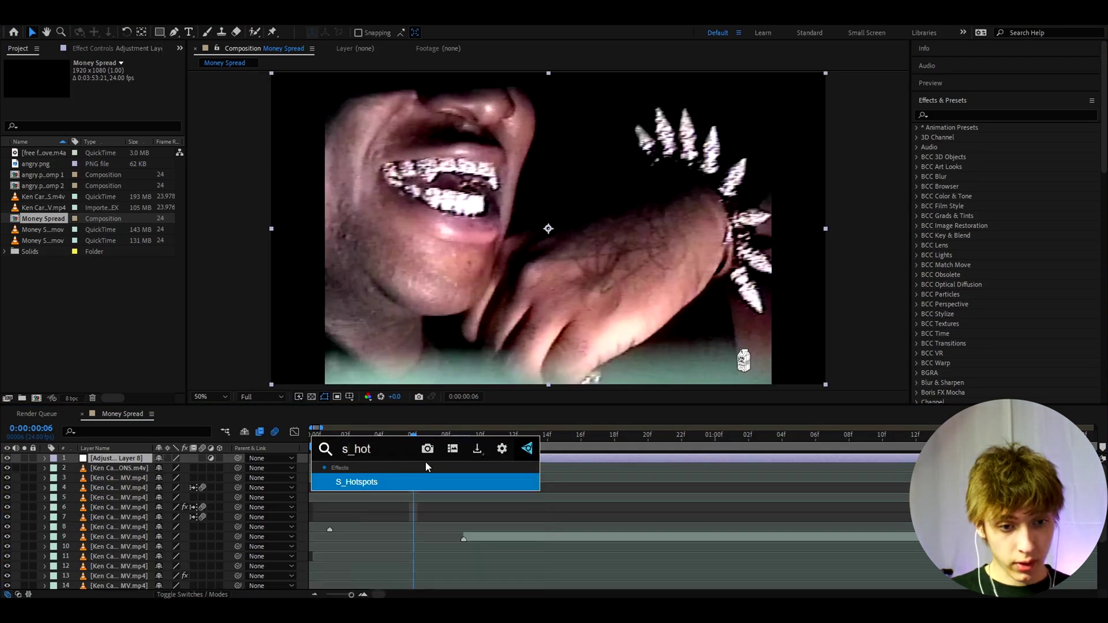
key(Return)
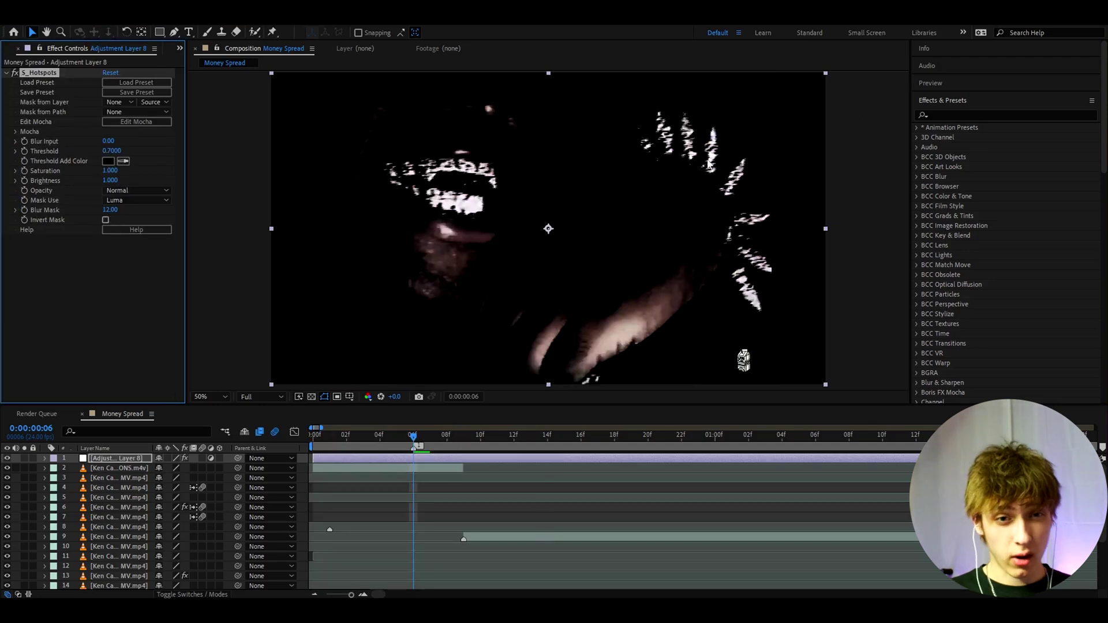
- Toggle S_Hotspots off and on, checking it at 1s 4f and the frame-6 close-up
click(16, 74)
click(16, 74)
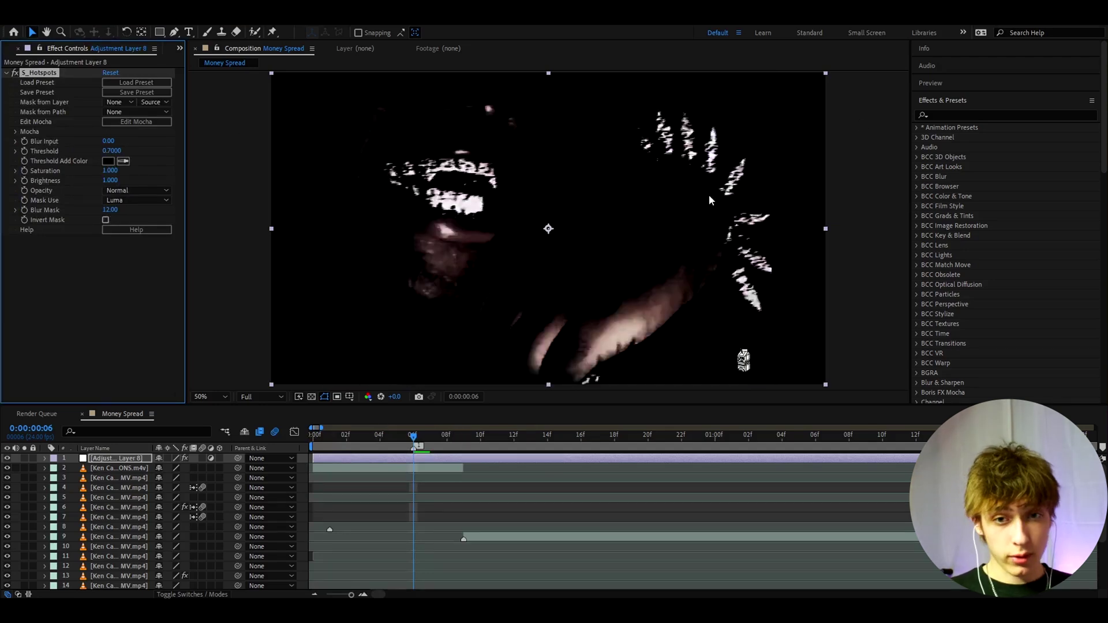
click(698, 438)
click(785, 443)
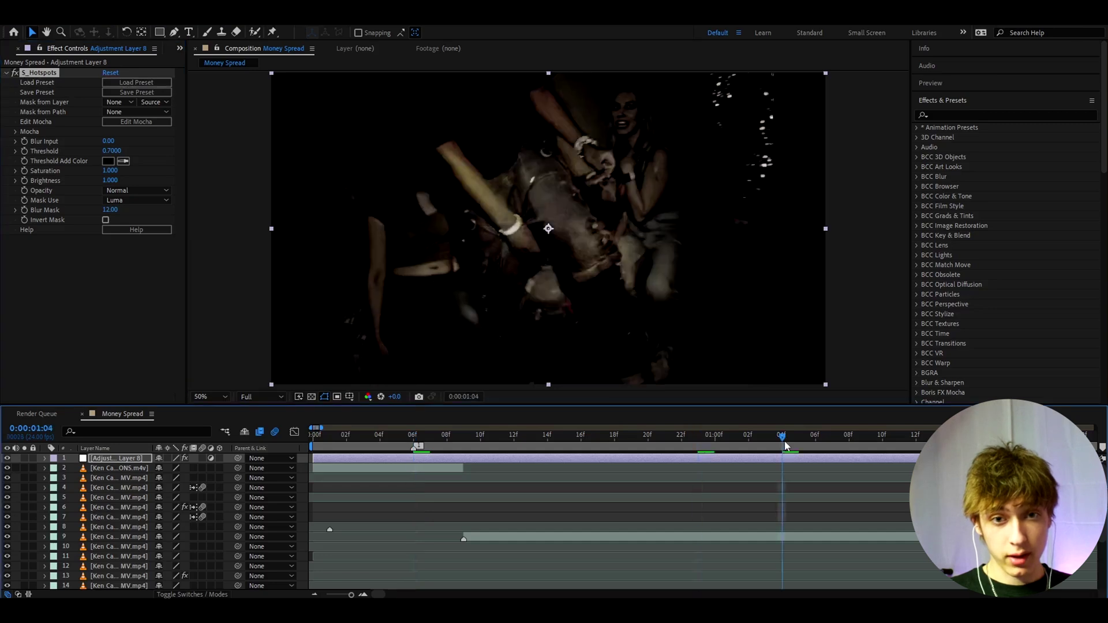
click(413, 439)
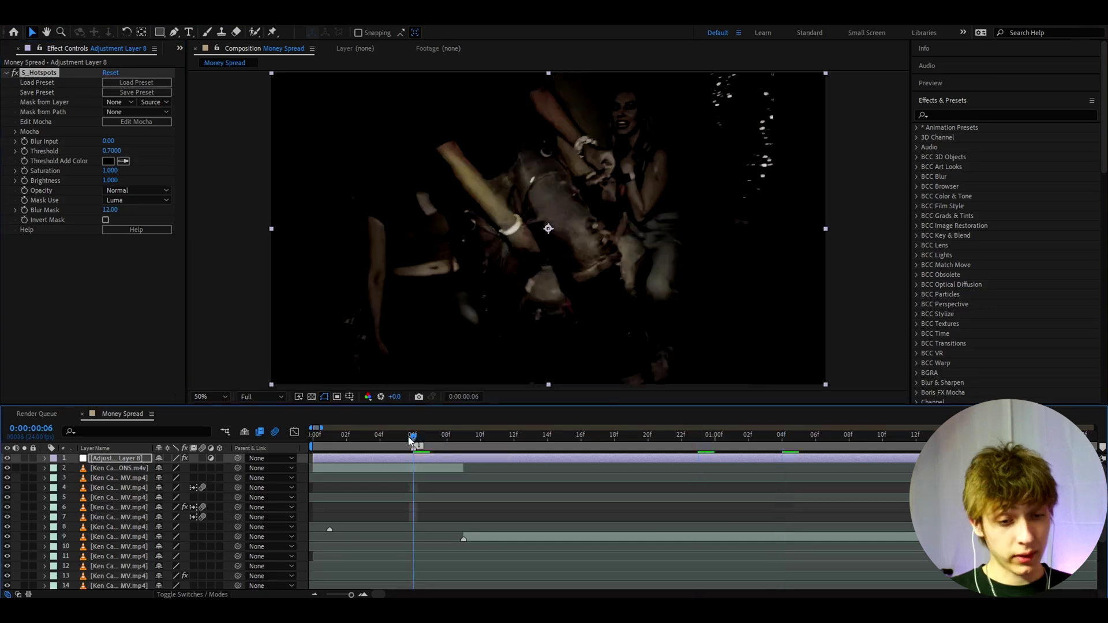
- Set the S_Hotspots Threshold to 0.4
click(115, 150)
text(0.4)
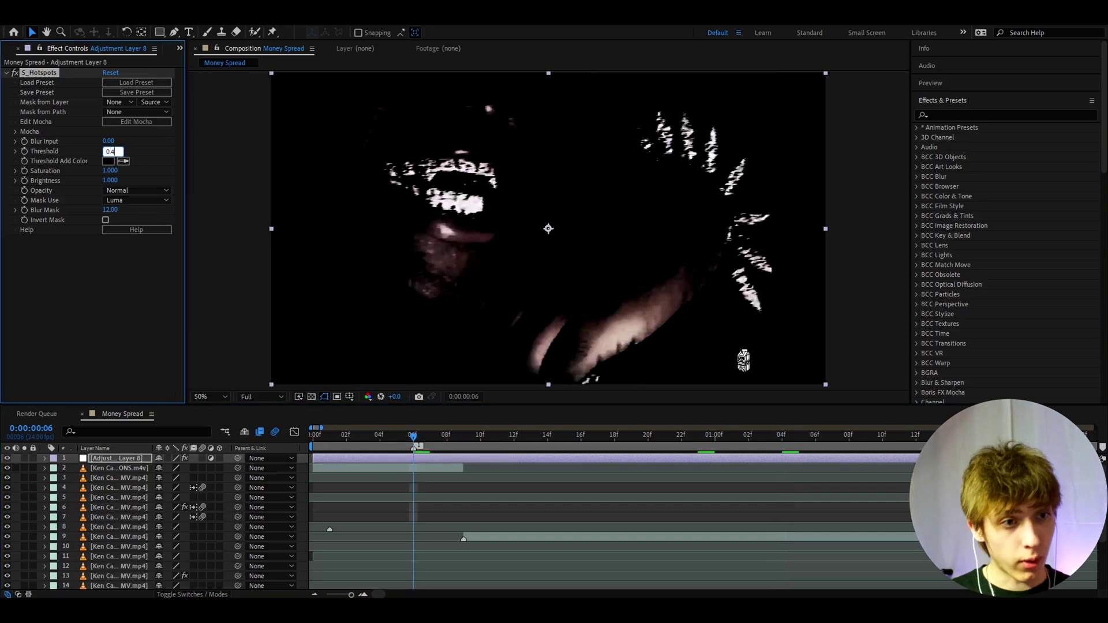
key(Return)
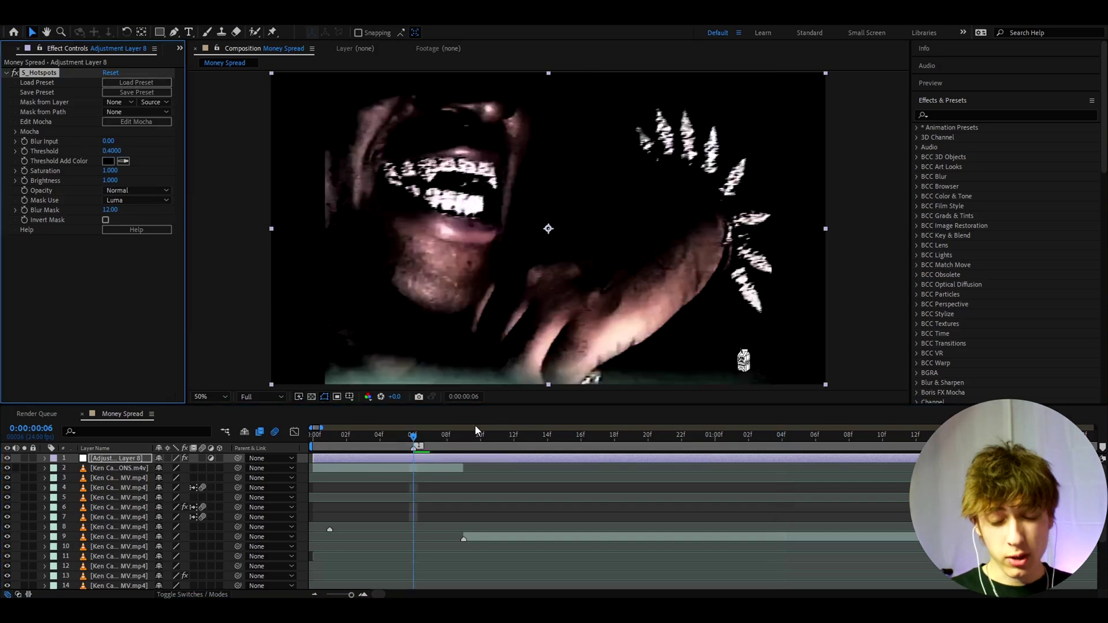
click(116, 151)
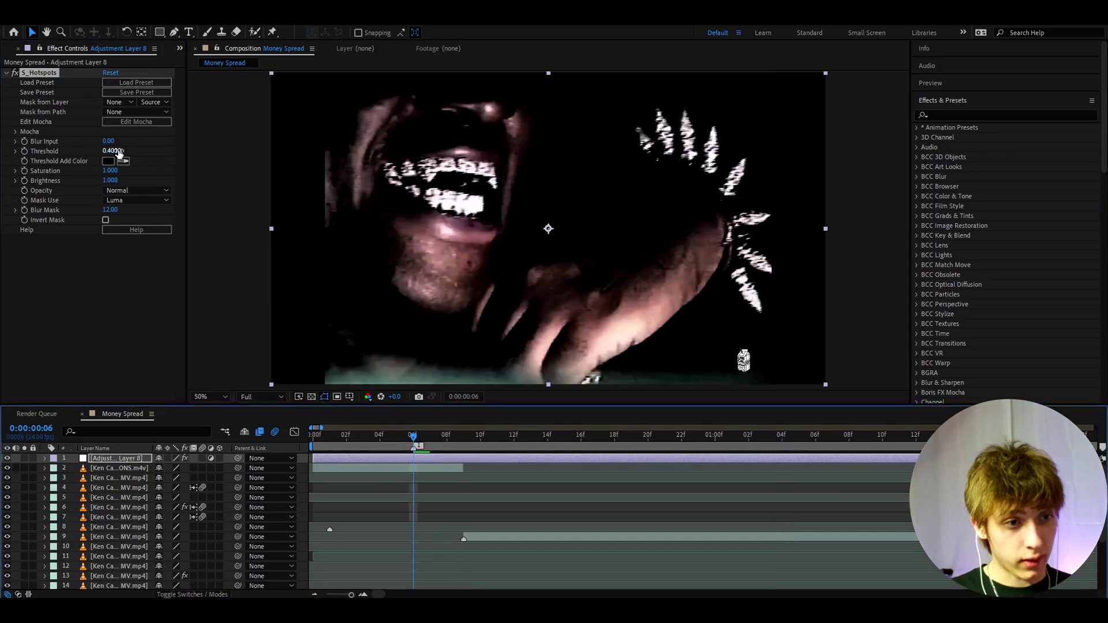
click(76, 301)
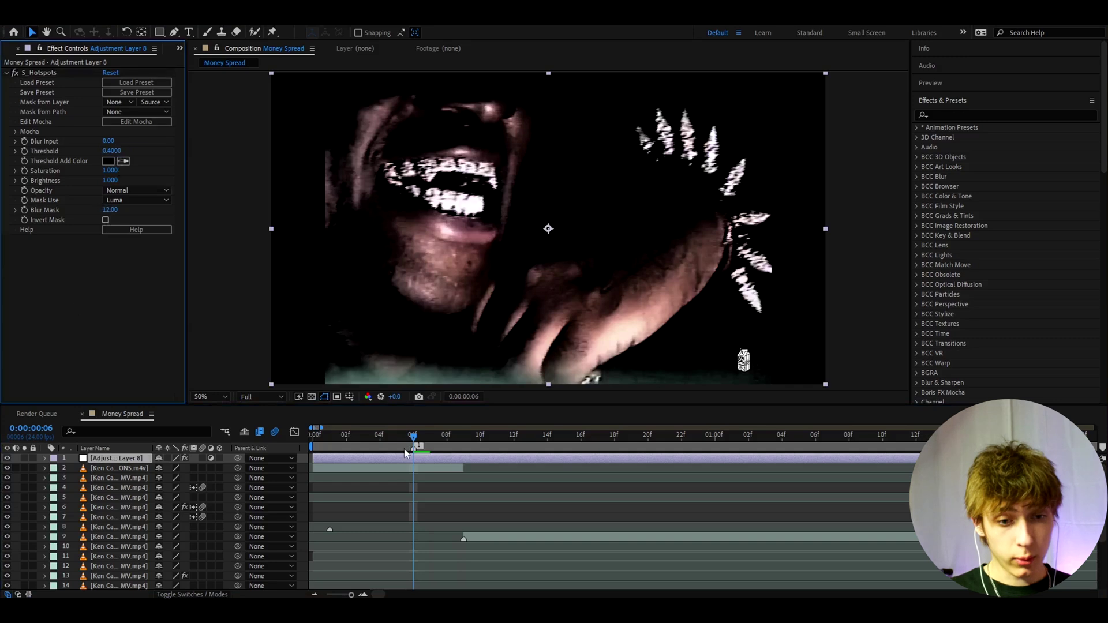
click(404, 456)
- Apply Sharpen to the adjustment layer with Amount 93
key(ctrl+space)
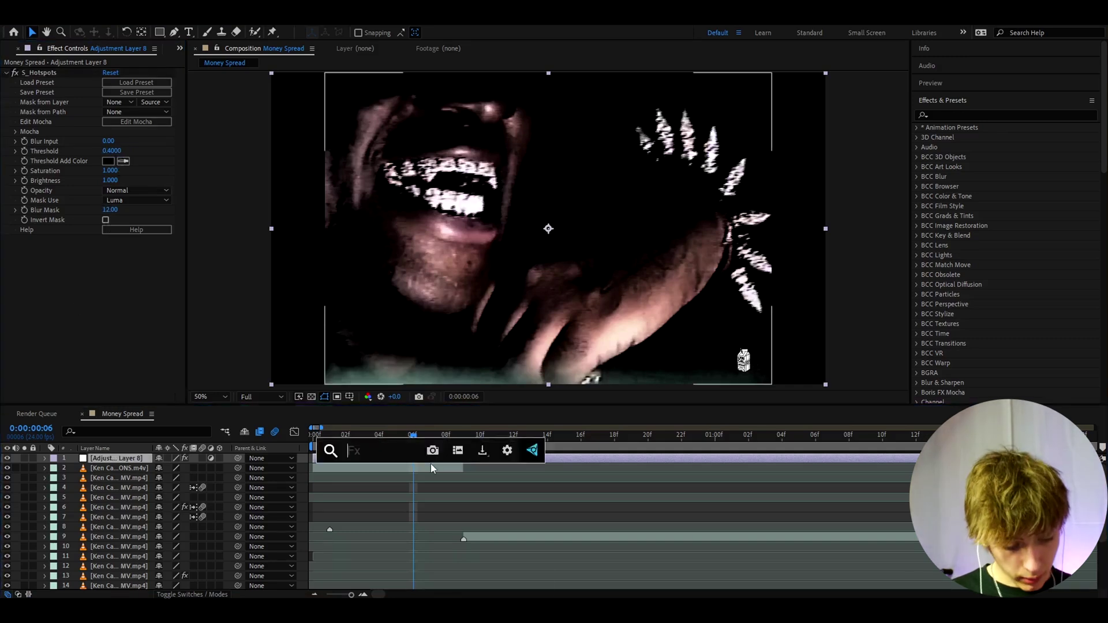
text(sharp)
key(Return)
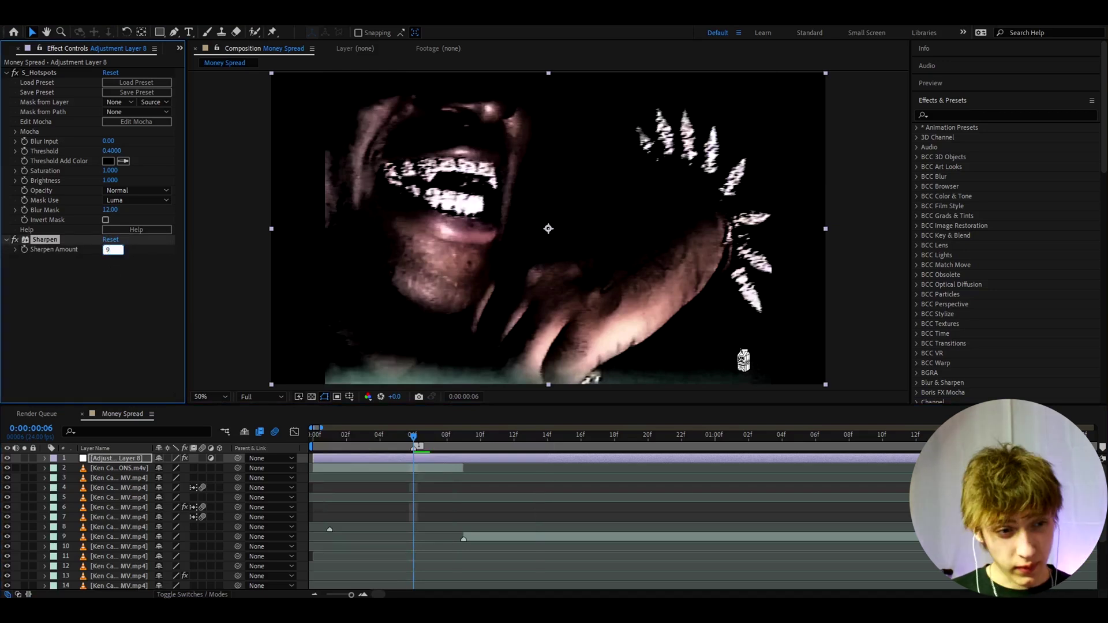
key(Return)
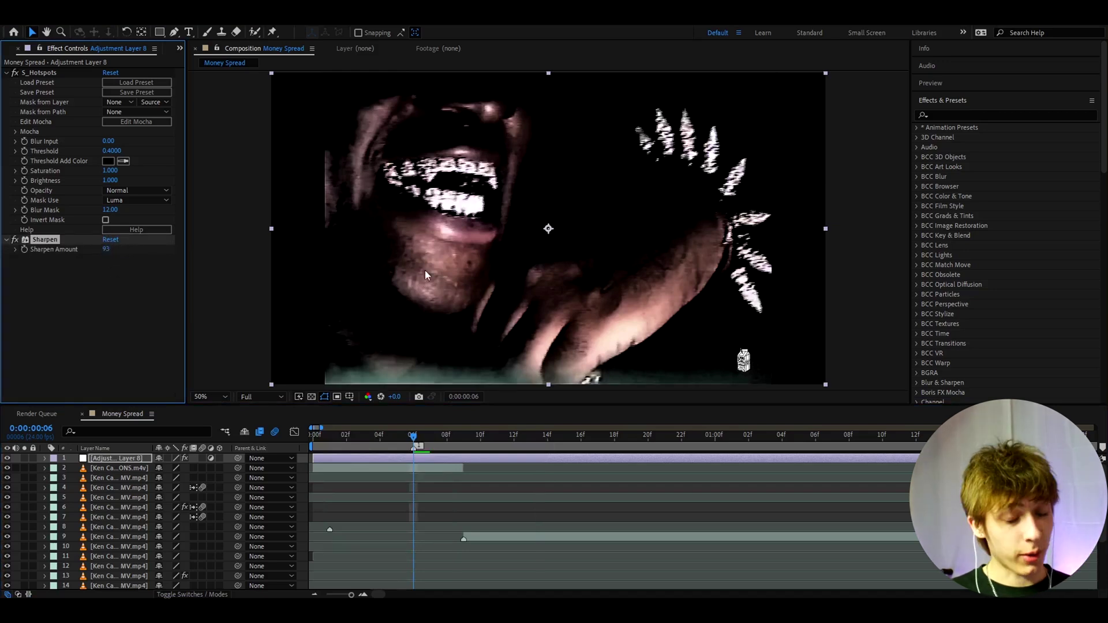
- Apply Noise at 25% with Use Color Noise off, previewing a later frame
key(ctrl+space)
text(nois)
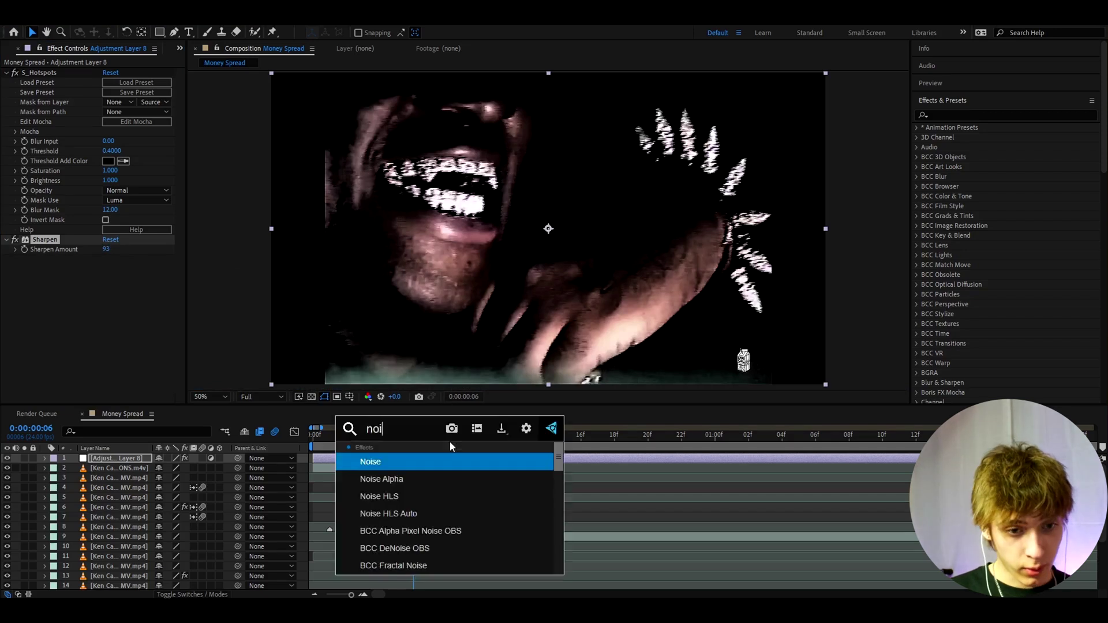
key(Return)
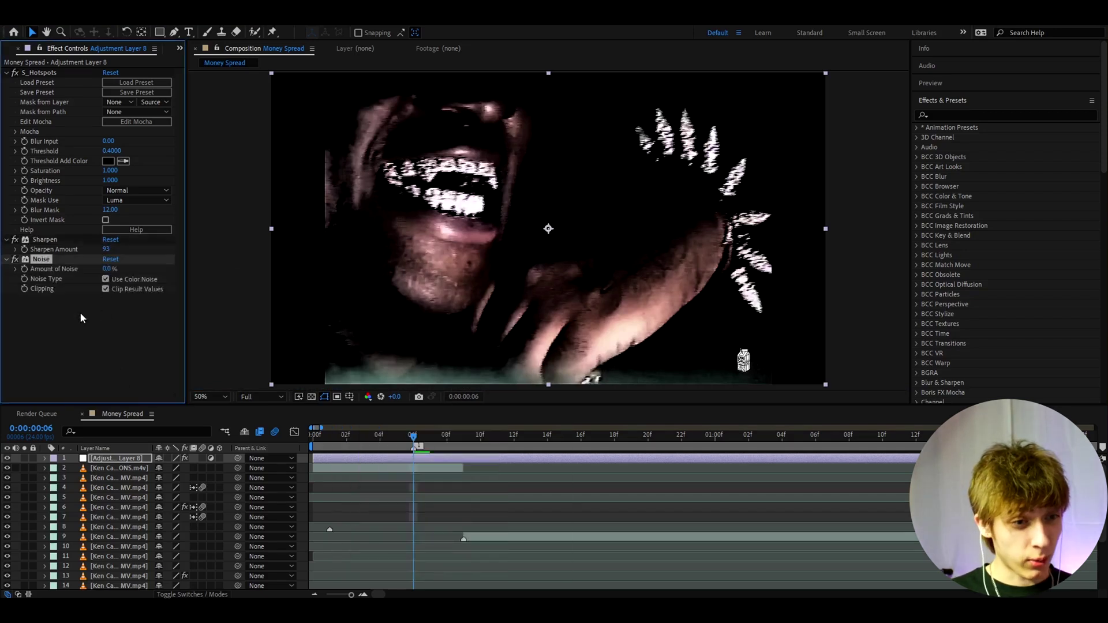
click(107, 269)
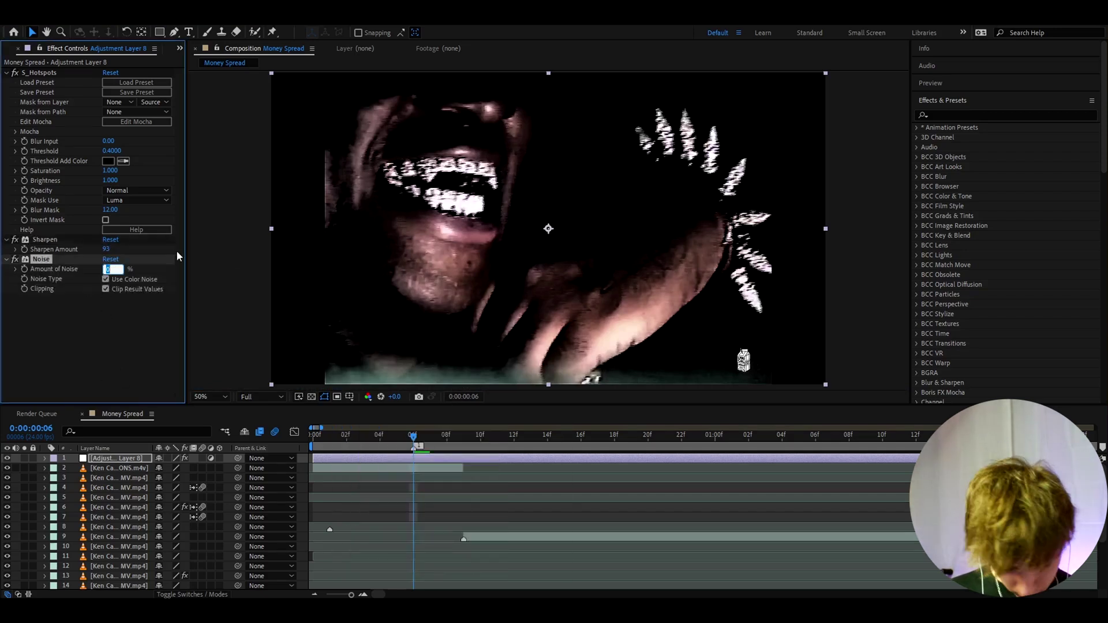
text(25)
key(Return)
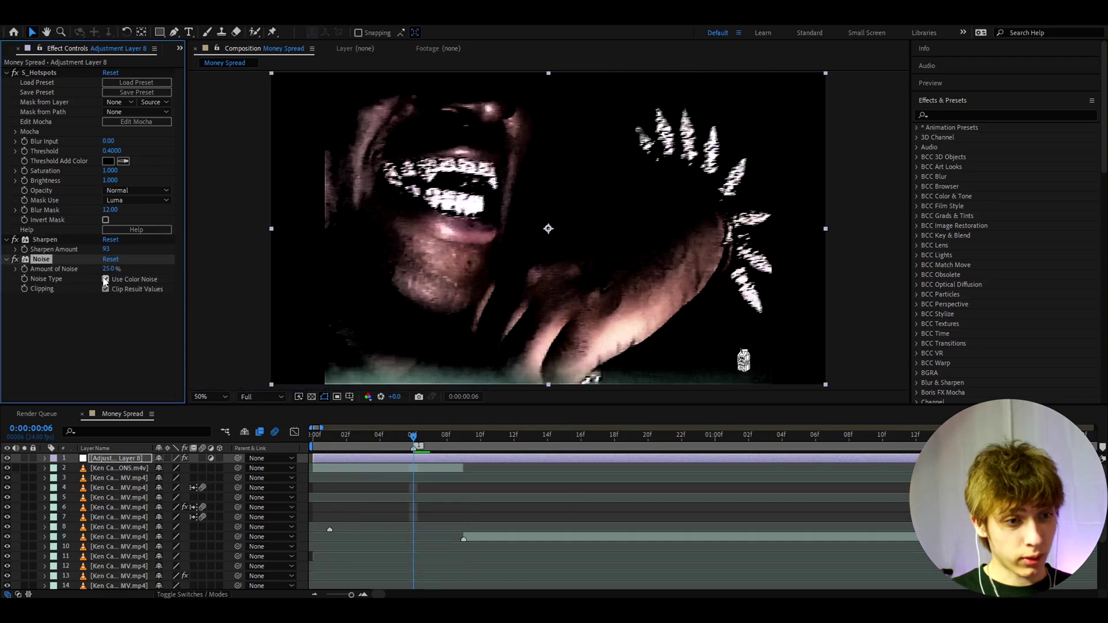
click(106, 279)
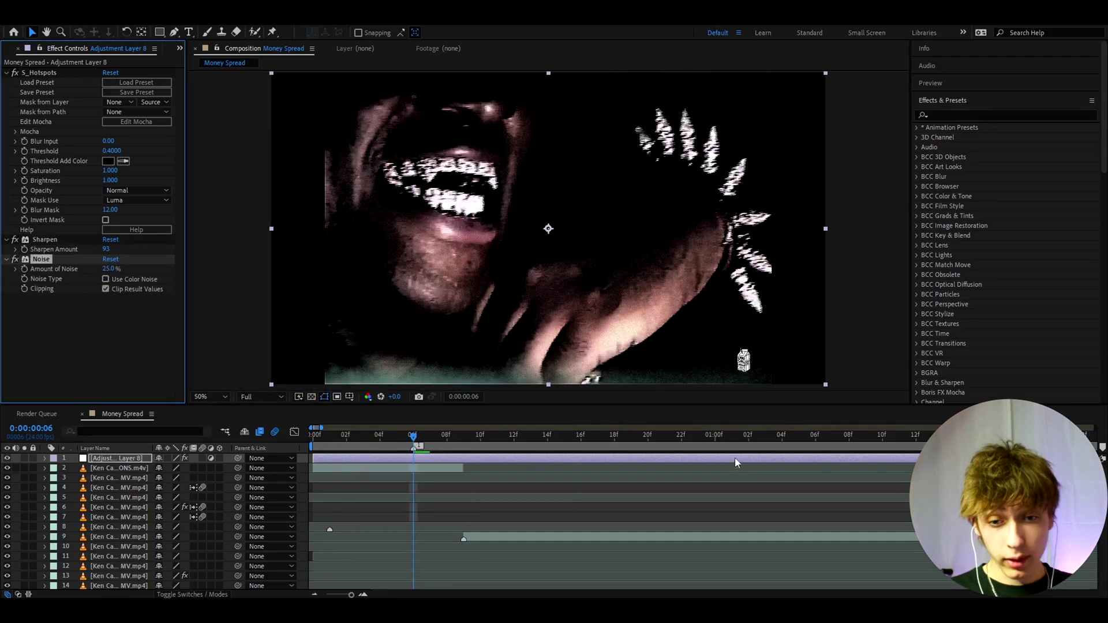
click(730, 434)
- Add a second monochrome Noise at 25% and compare frames 18f and 06f
click(413, 434)
key(ctrl+space)
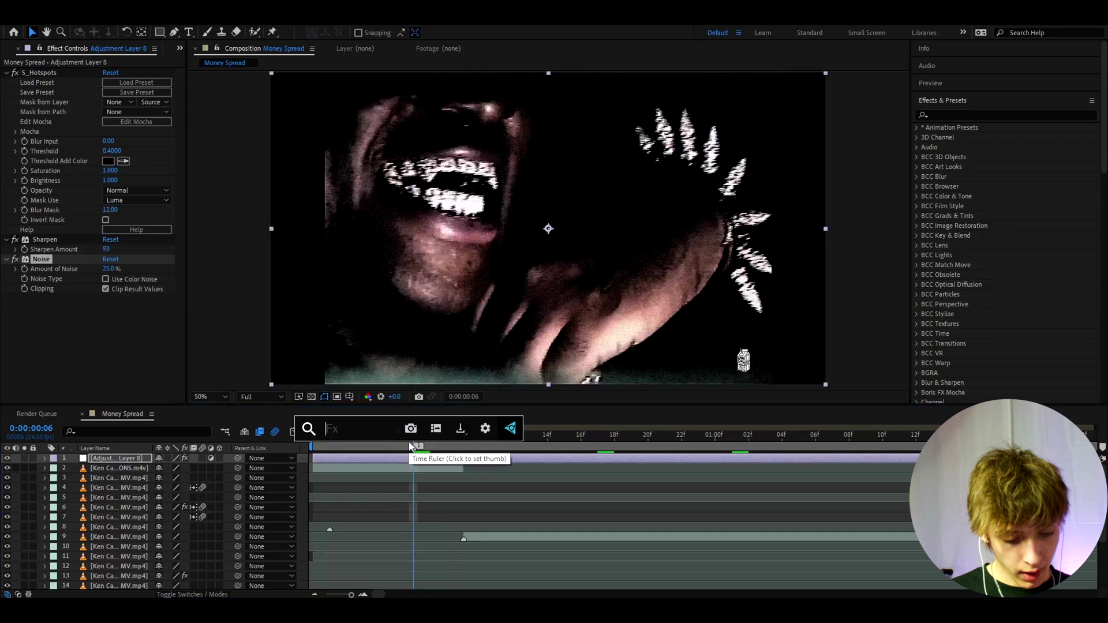
text(noise)
key(Return)
click(106, 308)
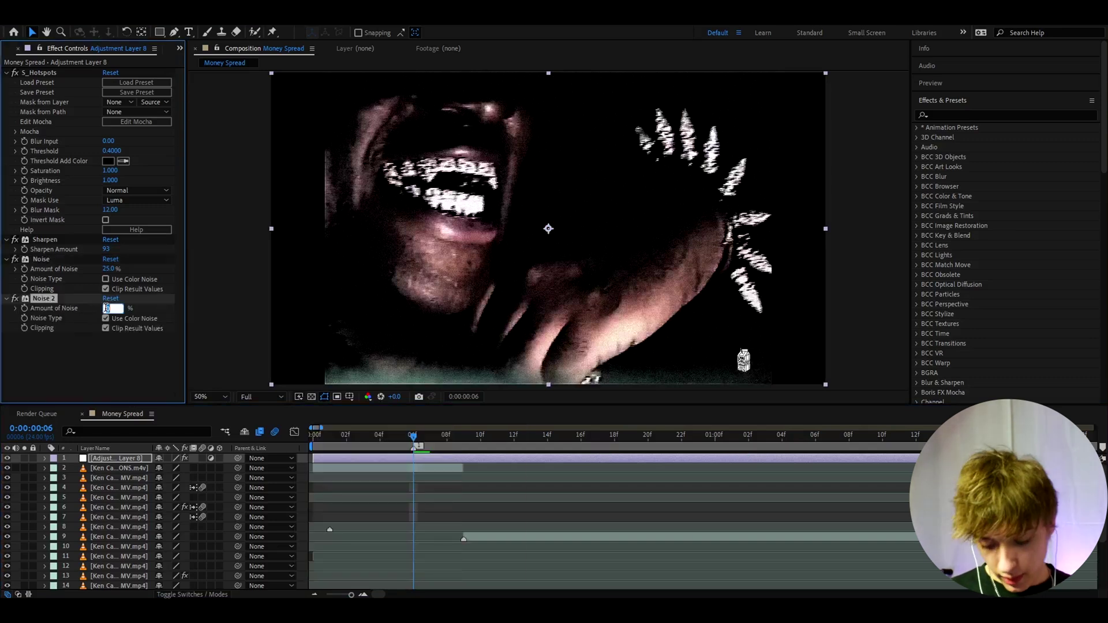
text(25)
key(Return)
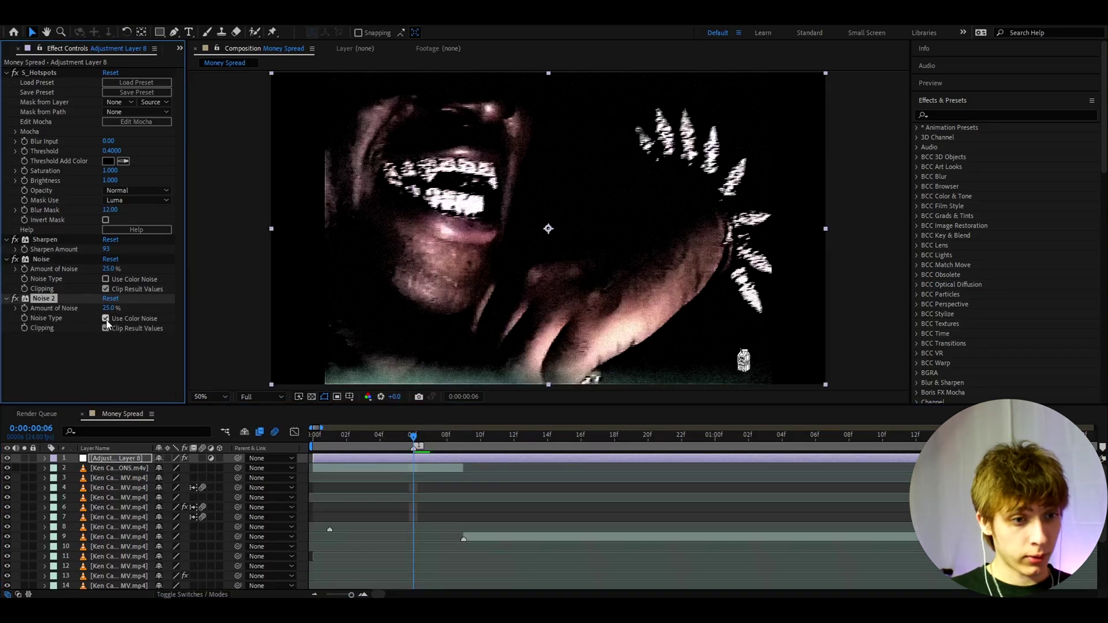
click(105, 319)
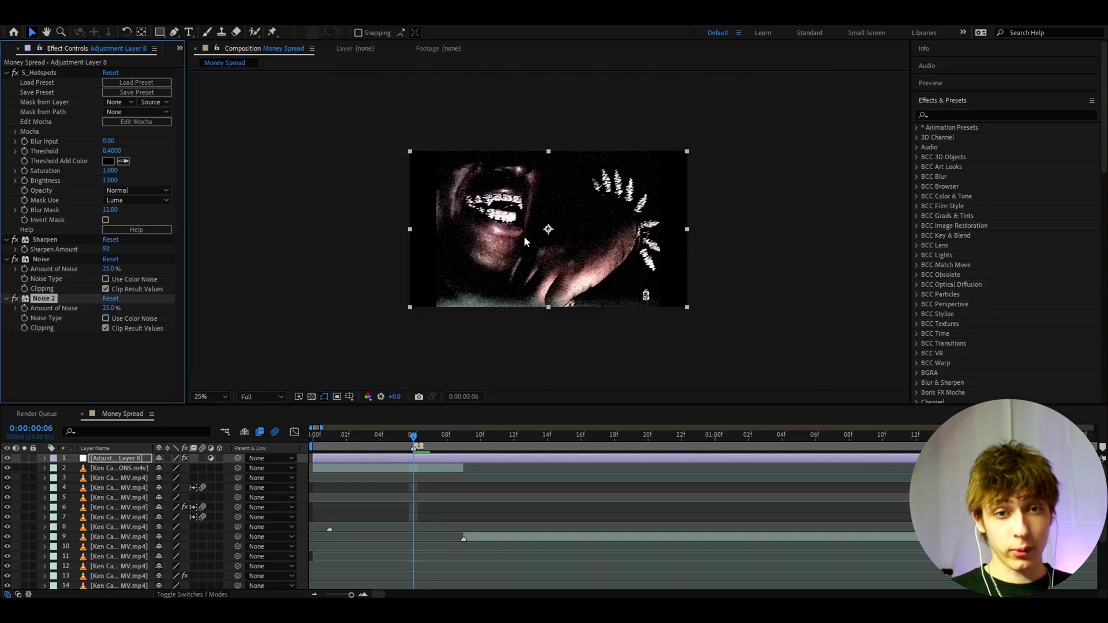
click(614, 437)
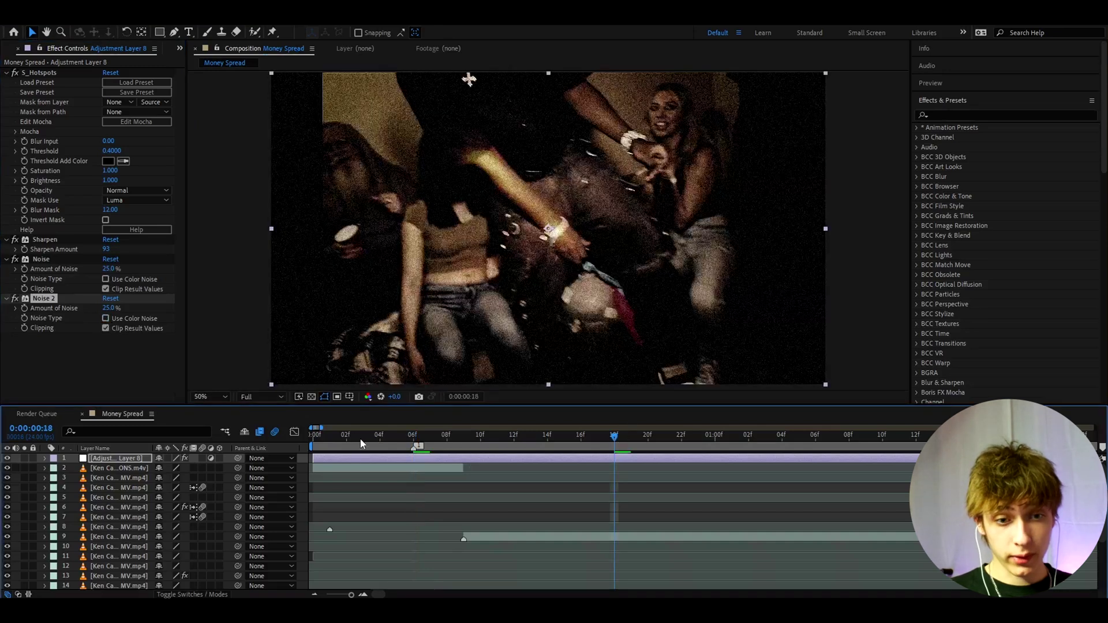
click(413, 437)
- Apply Curves to the adjustment layer at the frame-6 close-up
click(416, 458)
key(ctrl+space)
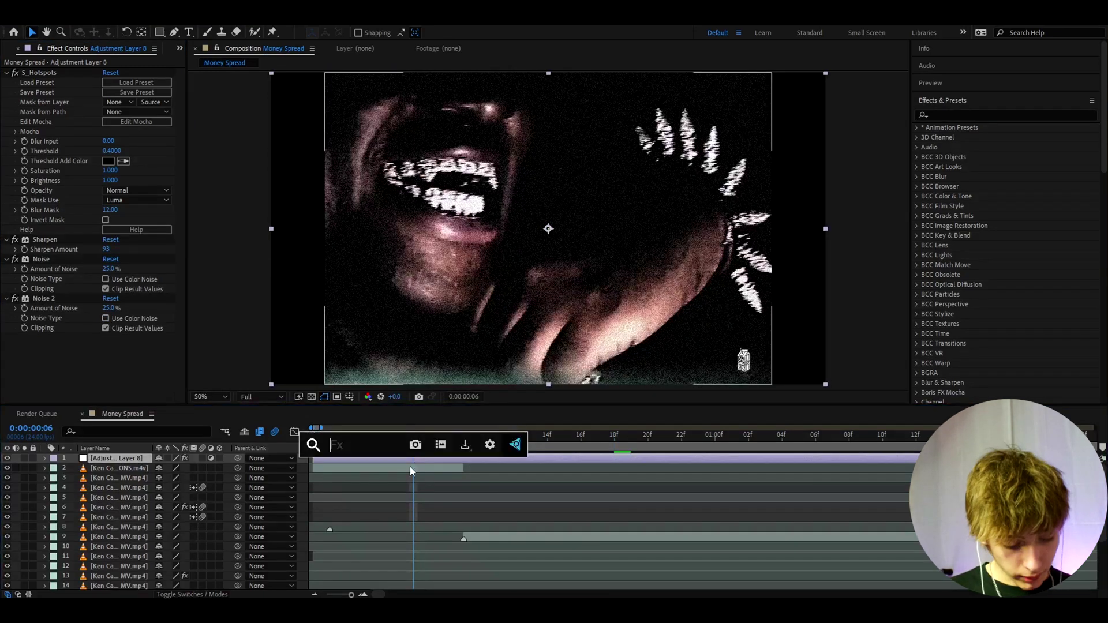
text(curves)
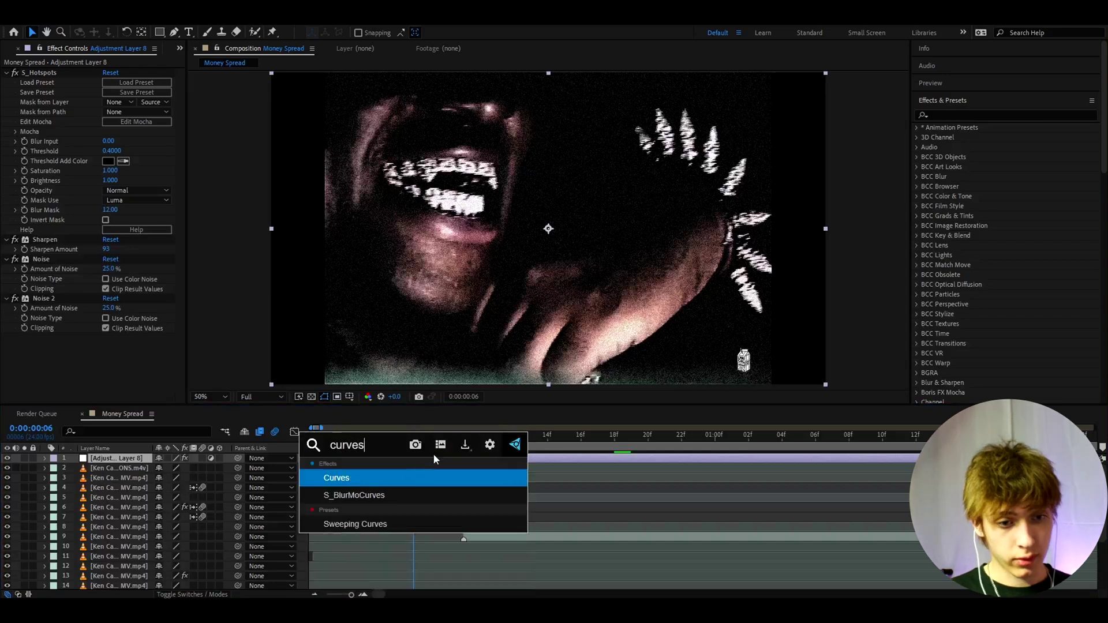
key(Return)
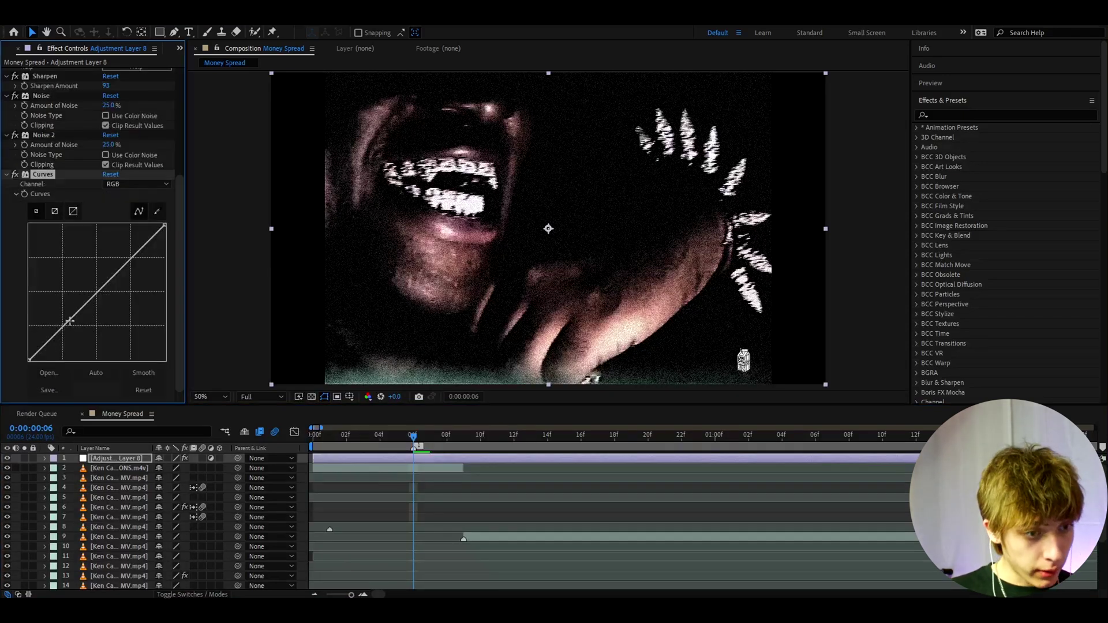
- Add four curve points and drag them into an S-curve with crushed shadows
click(70, 321)
click(114, 279)
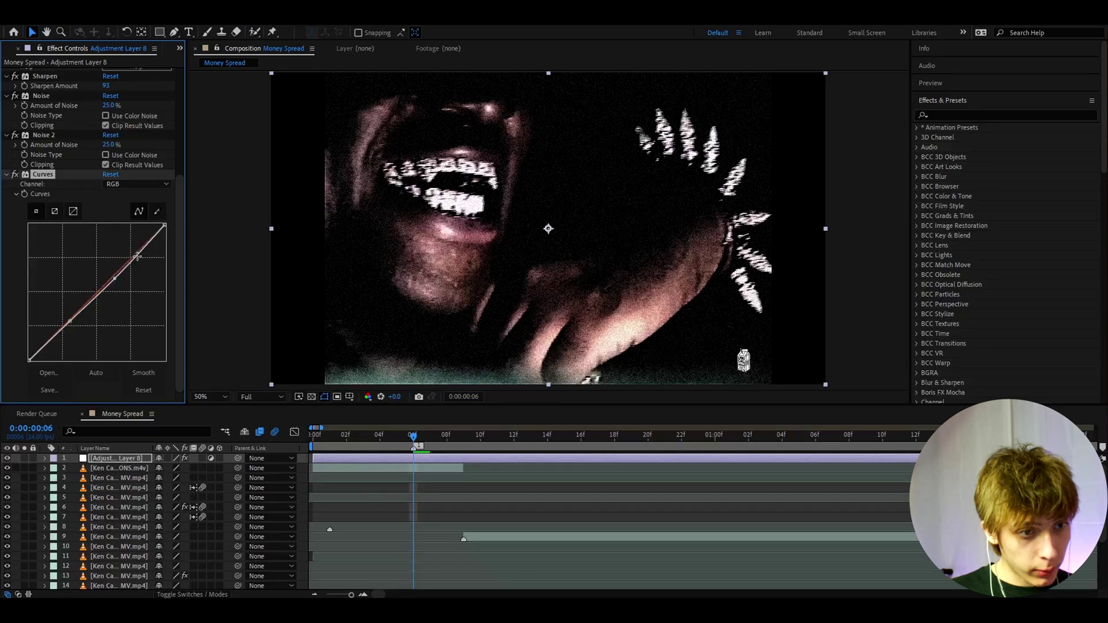
click(138, 256)
click(156, 238)
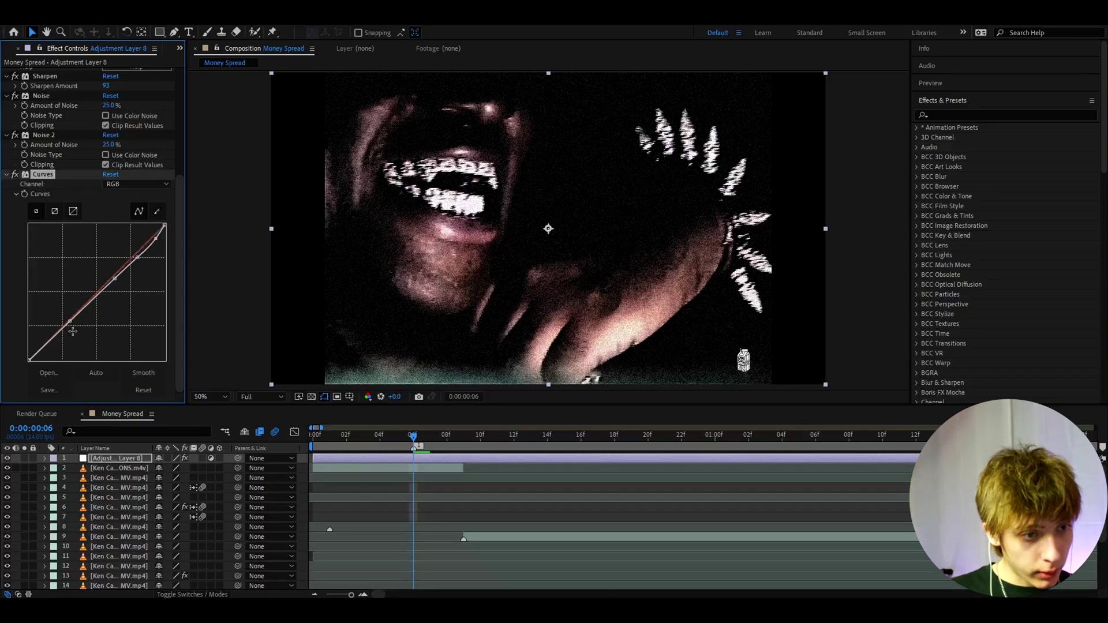
drag(70, 321, 84, 344)
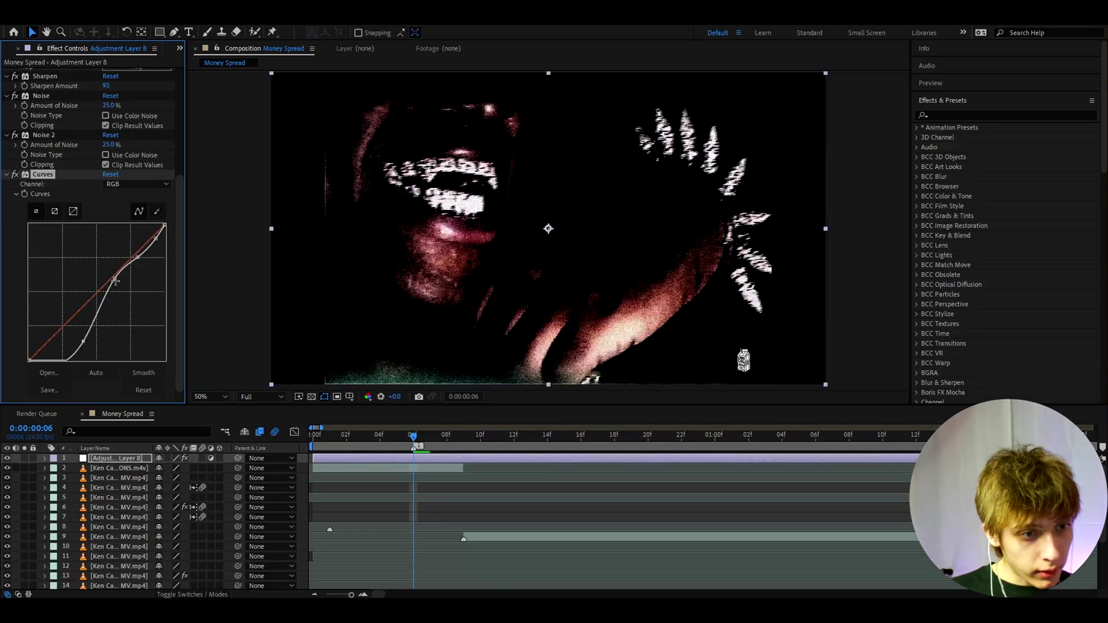
drag(116, 278, 147, 239)
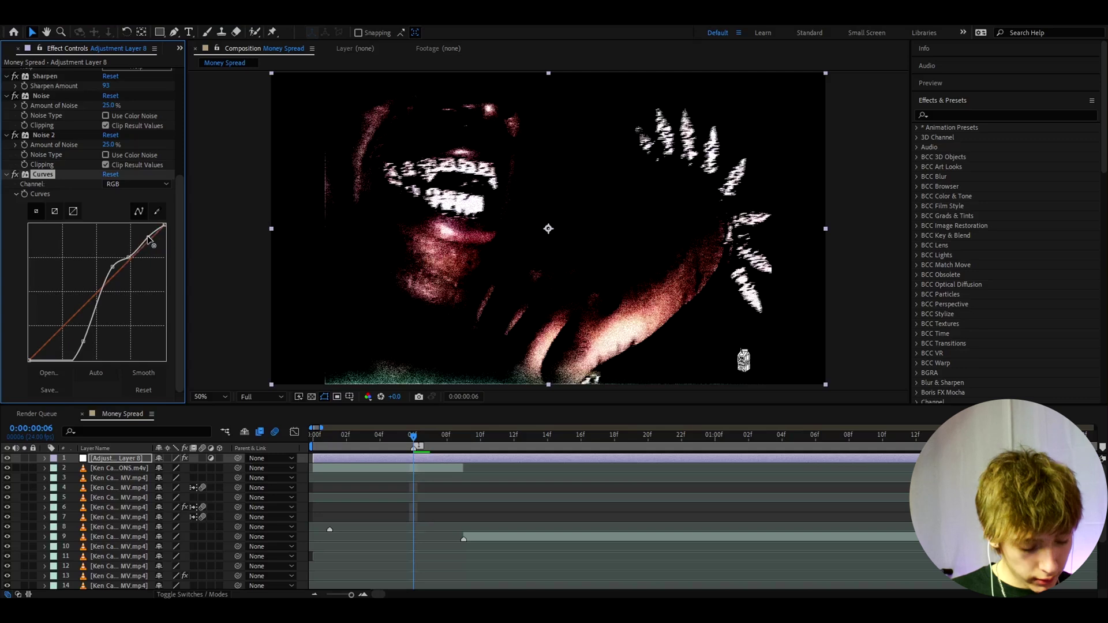
drag(84, 341, 84, 329)
- Check the Curves grade at 20f and around 1s 7f, then toggle Curves to compare
click(648, 437)
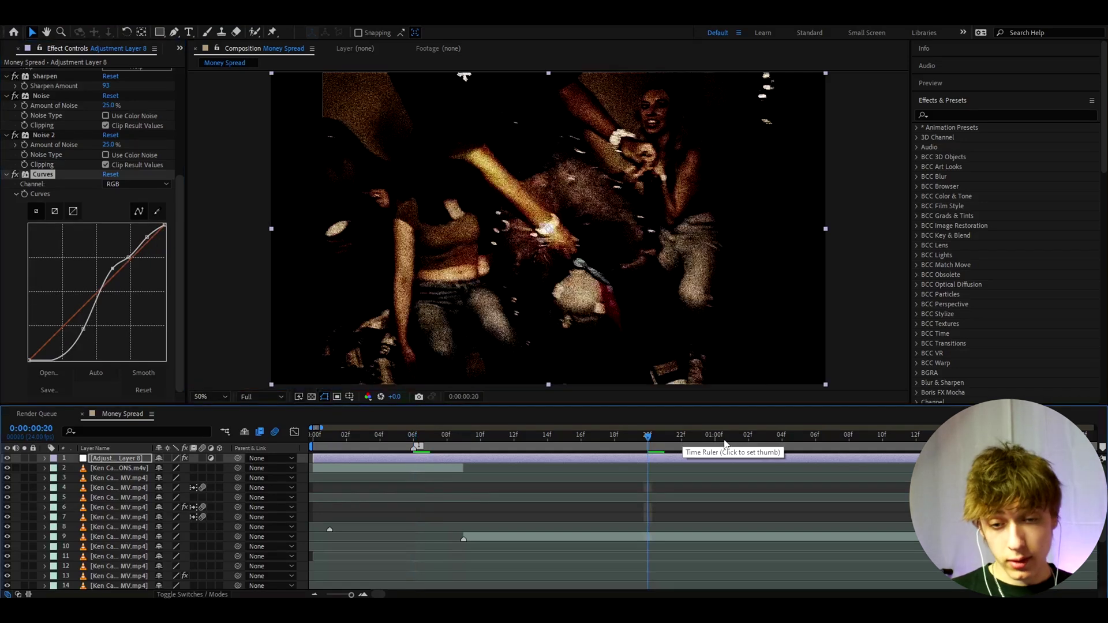
click(732, 439)
click(831, 439)
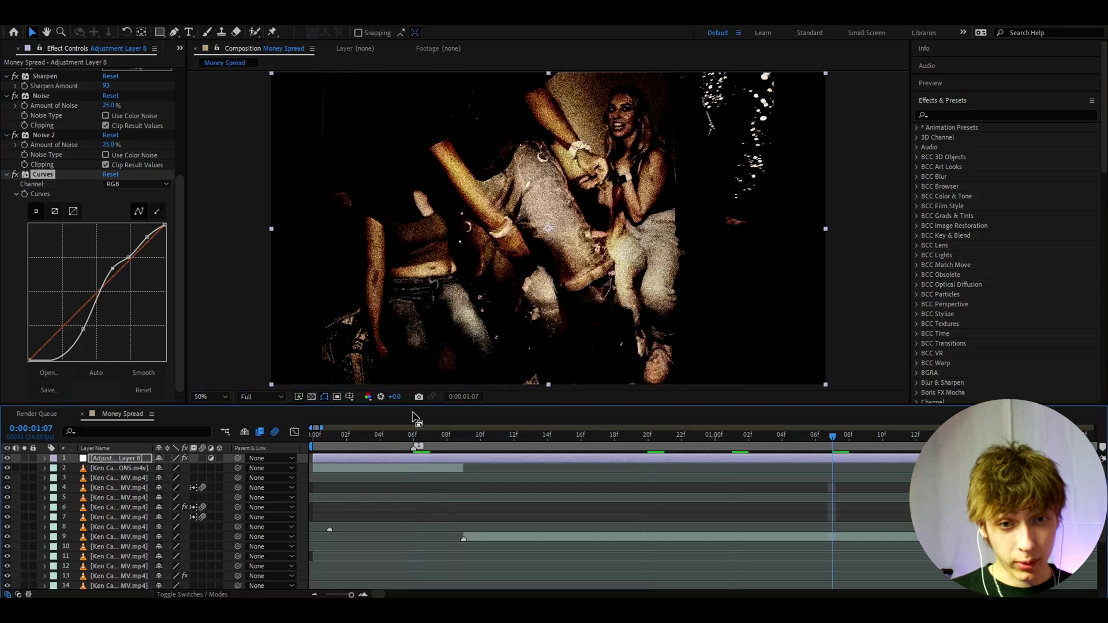
click(413, 440)
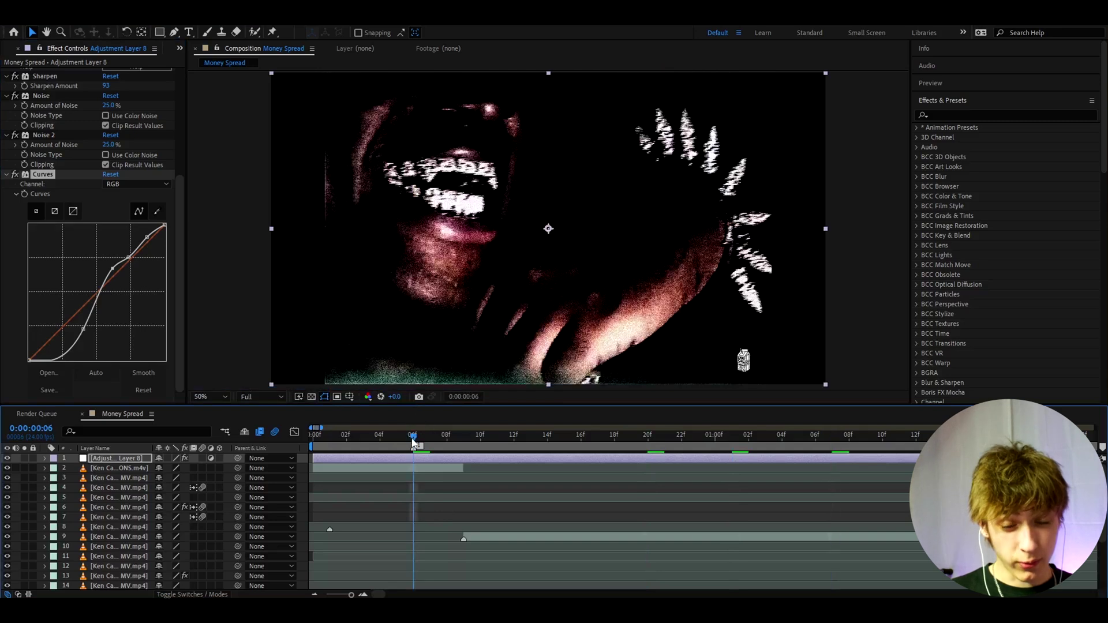
click(14, 174)
click(15, 175)
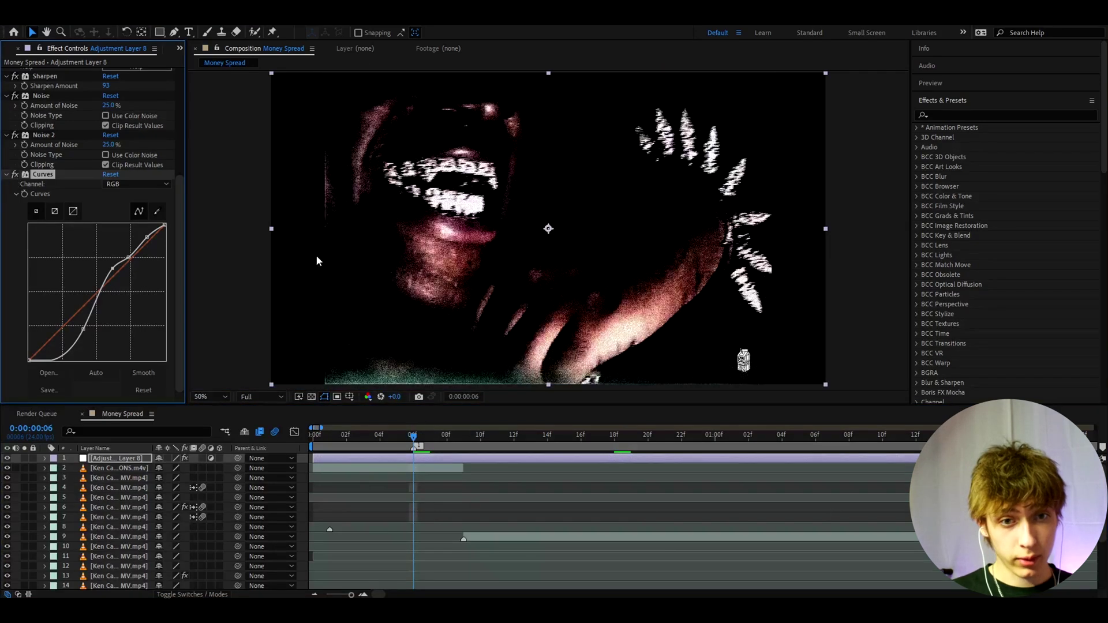
click(421, 456)
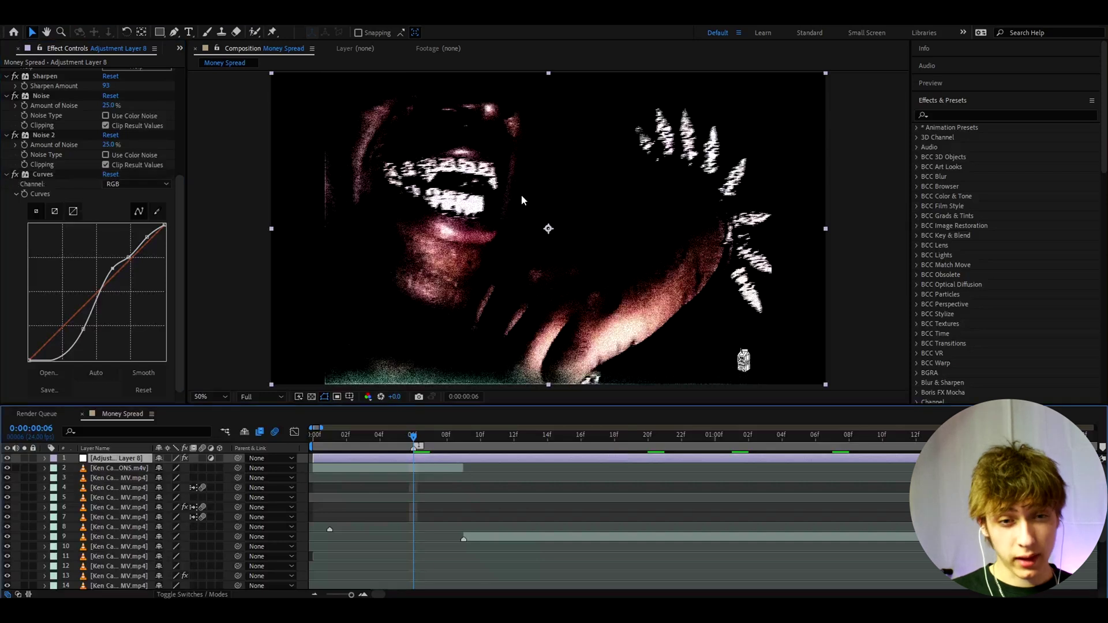
key(ctrl+space)
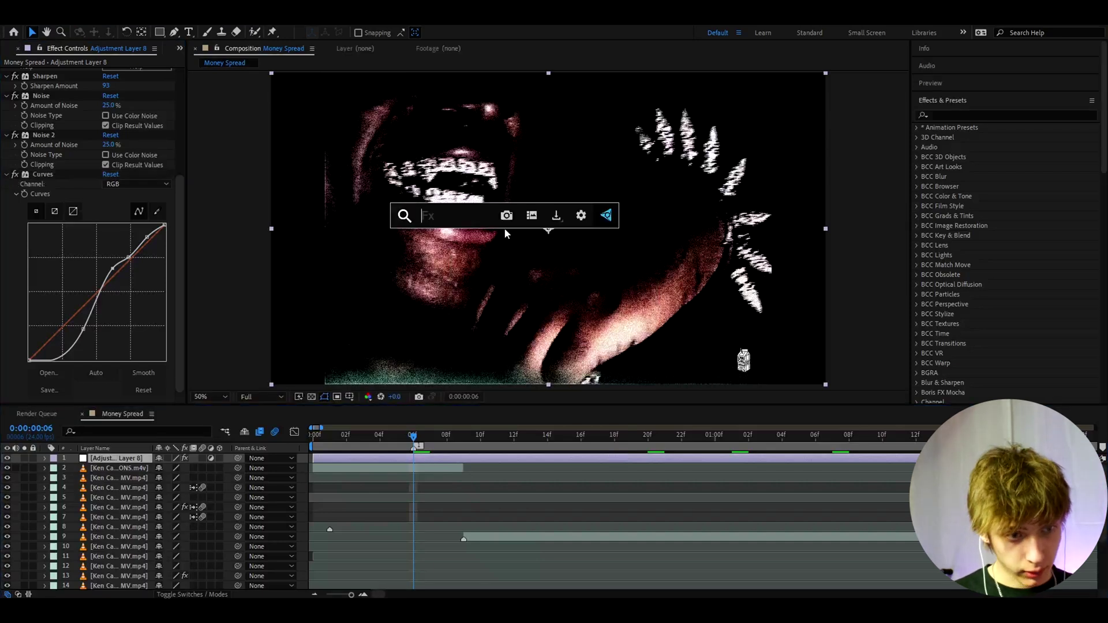
- Apply S_JpegDamage with Quality 0.15 and Res Rel X 2
text(s_jpeg)
key(Return)
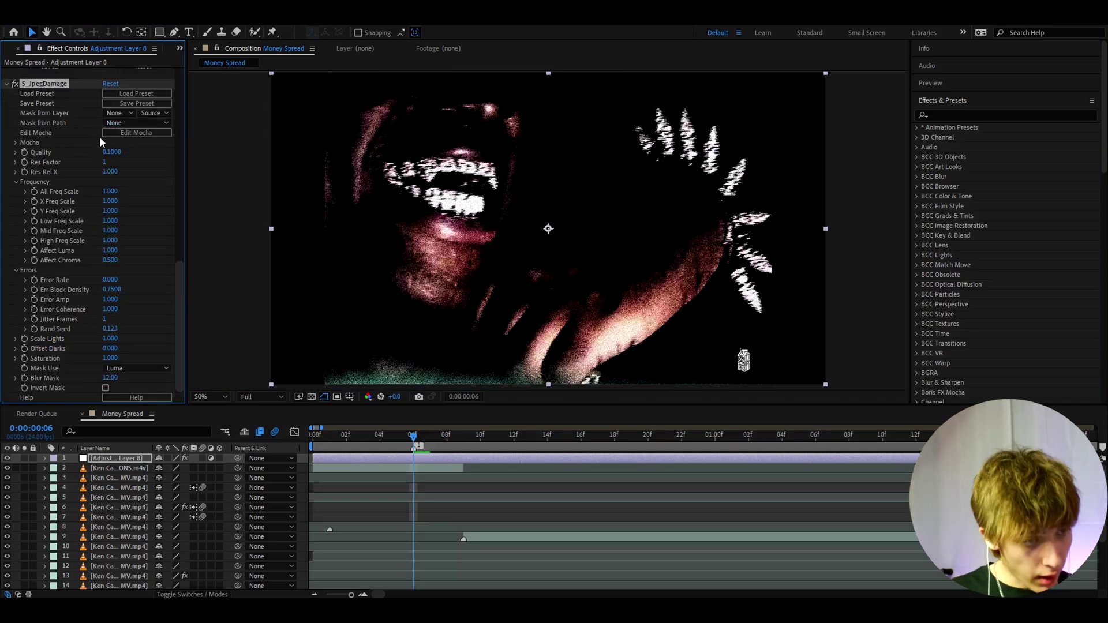
click(112, 152)
text(0.1)
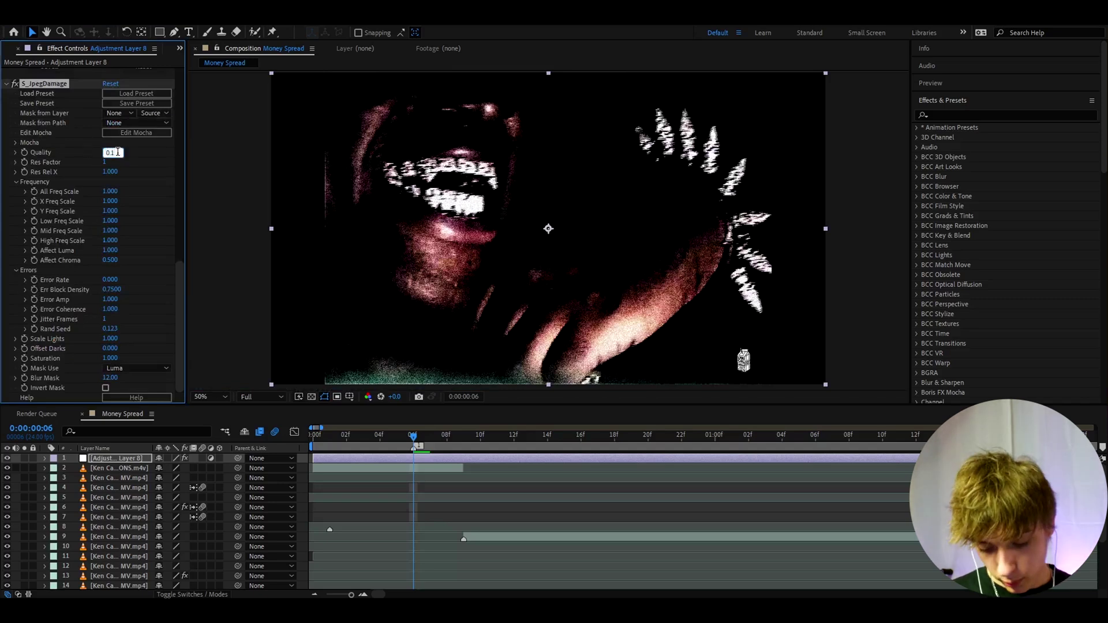
click(110, 173)
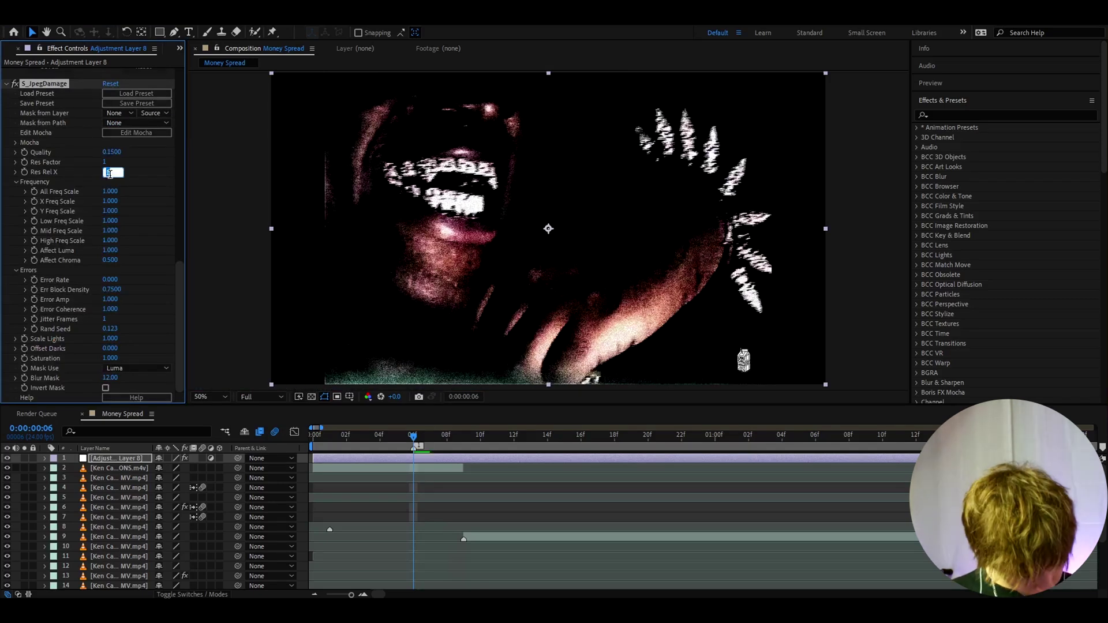
click(414, 459)
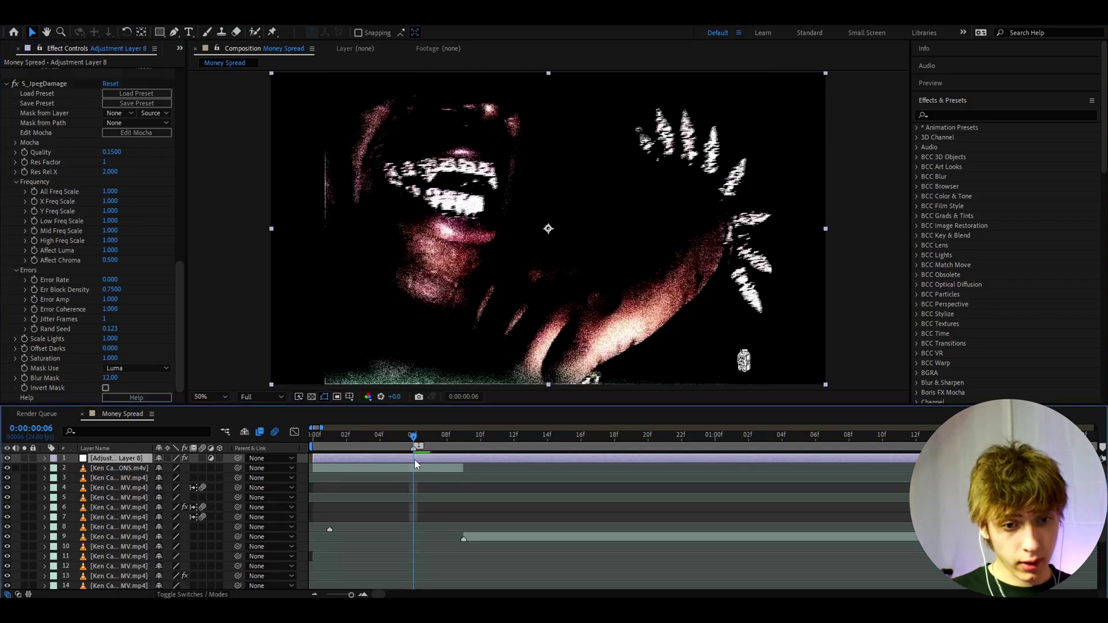
- Apply Mosaic with 300 horizontal and 300 vertical blocks
key(ctrl+space)
text(mosaic)
key(Return)
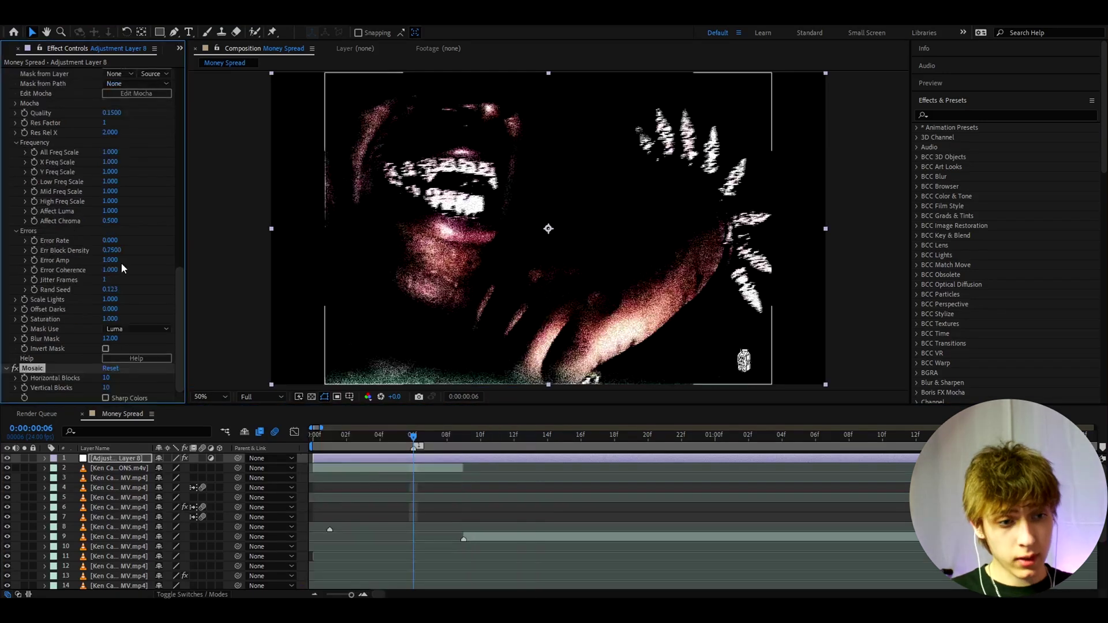
click(106, 378)
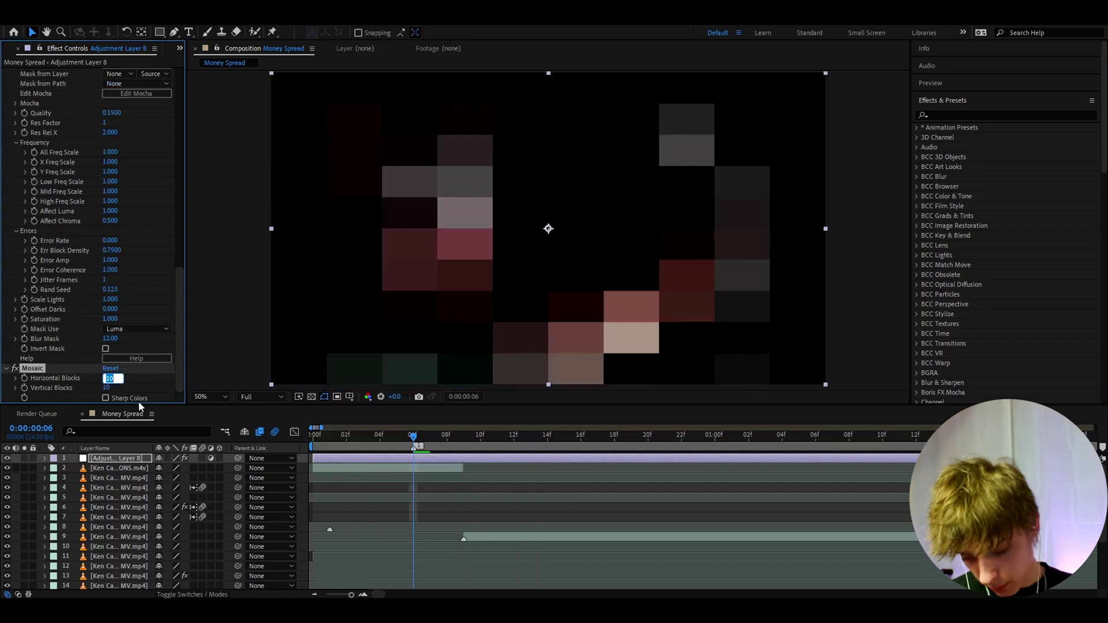
text(300)
key(Tab)
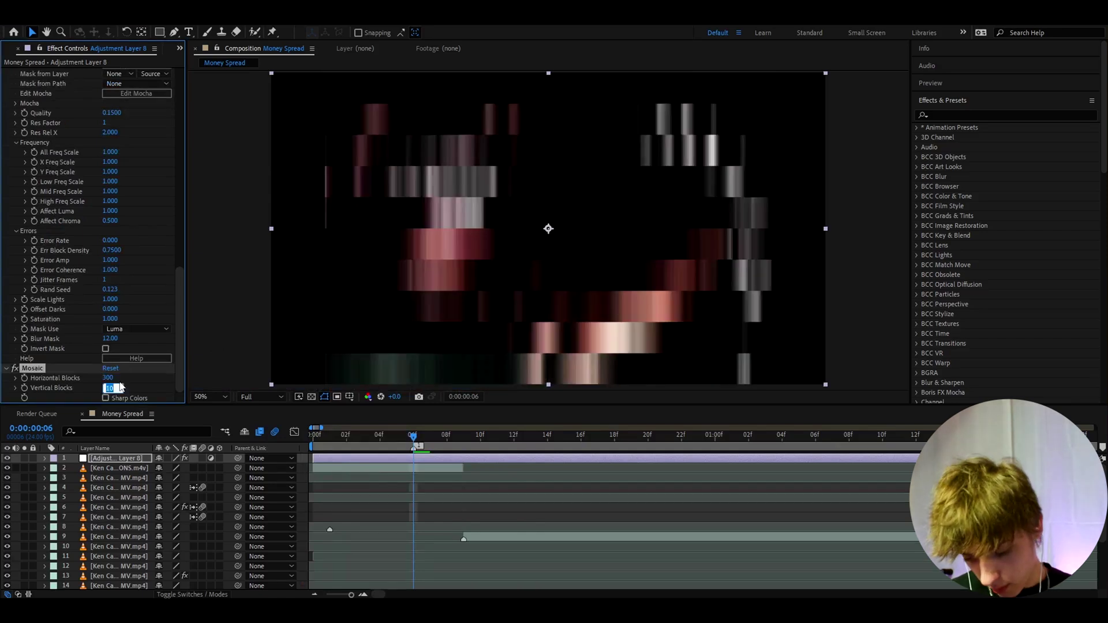
text(300)
key(Return)
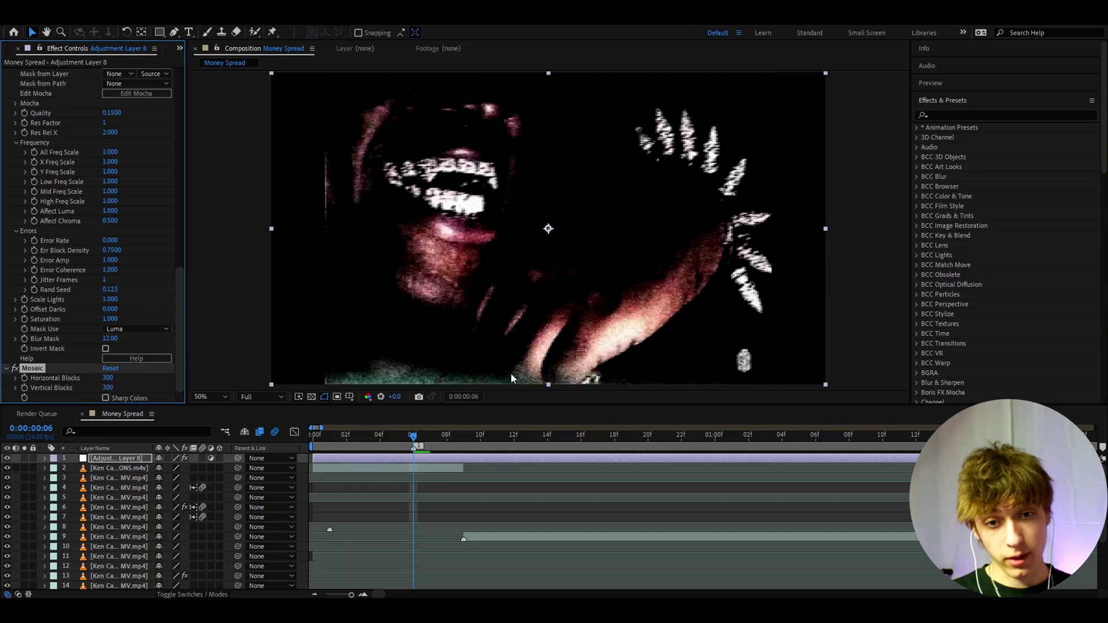
- Apply Fast Box Blur to the adjustment layer with Blur Radius 2.5
click(426, 456)
key(ctrl+space)
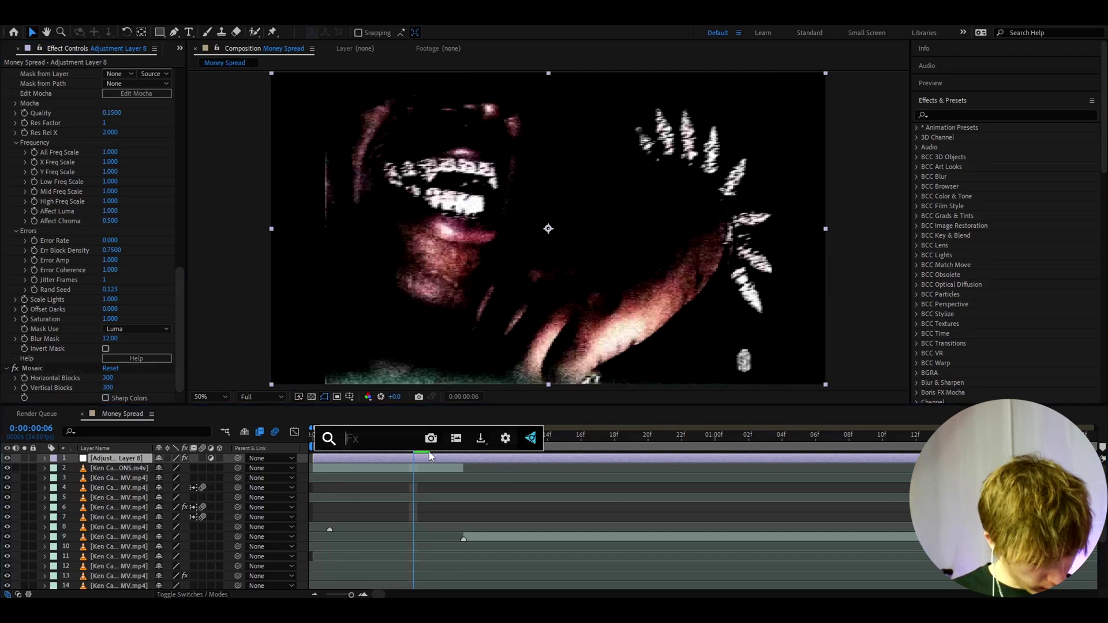
text(fast box)
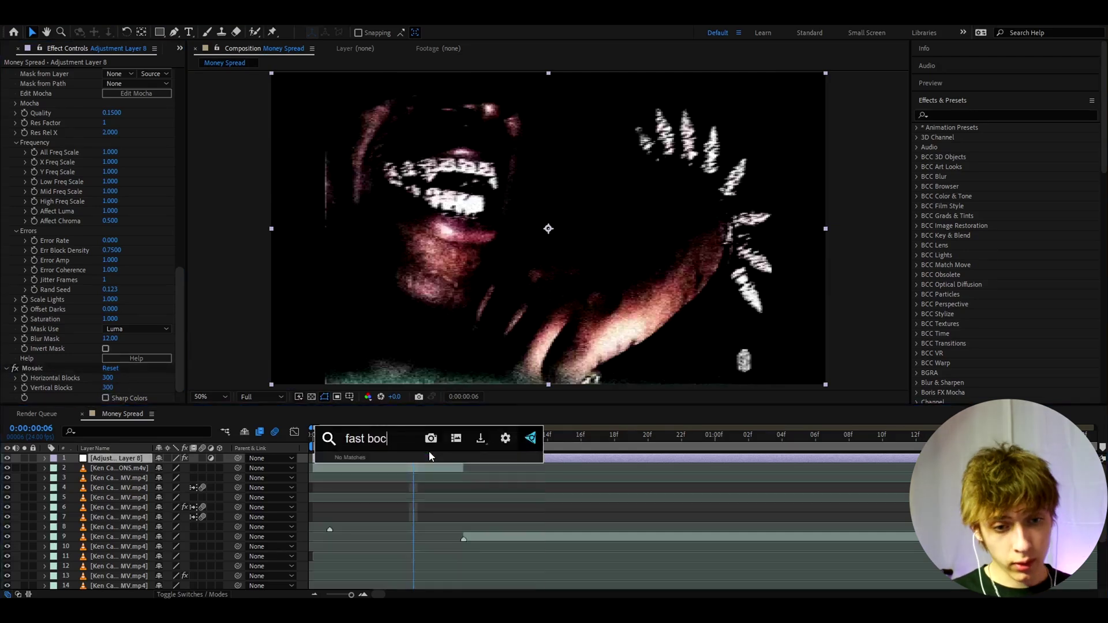
key(Return)
text(2.5)
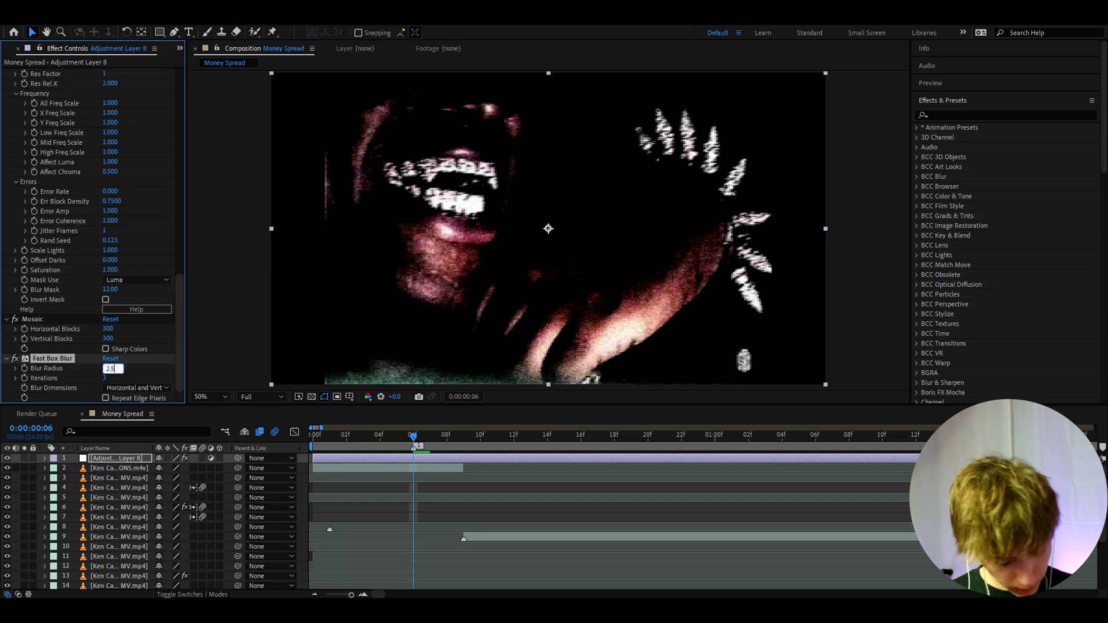
key(Return)
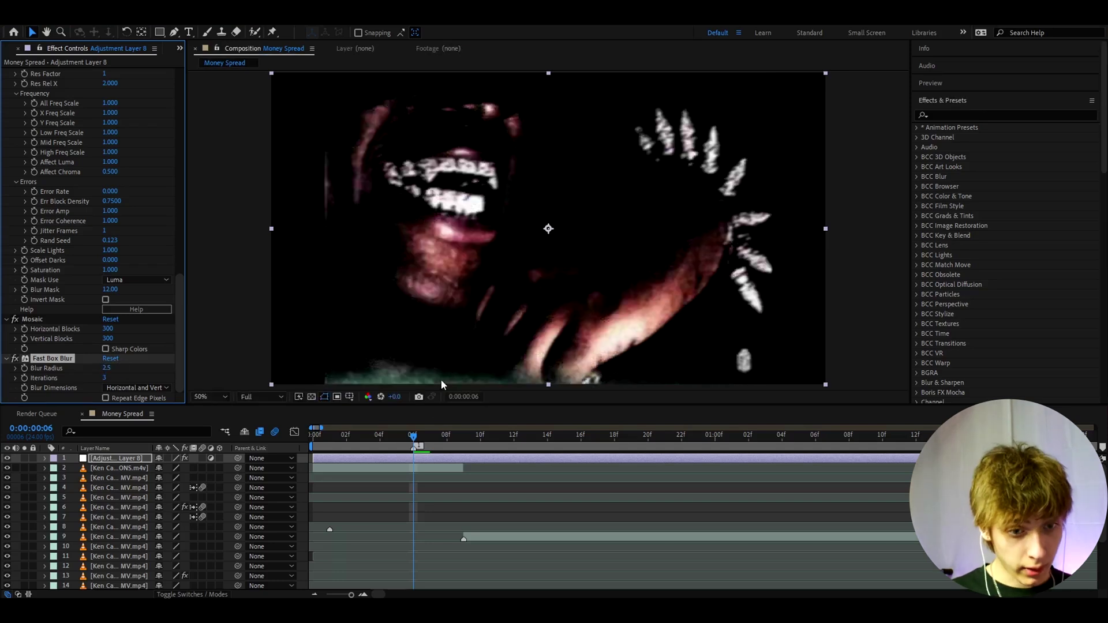
click(418, 458)
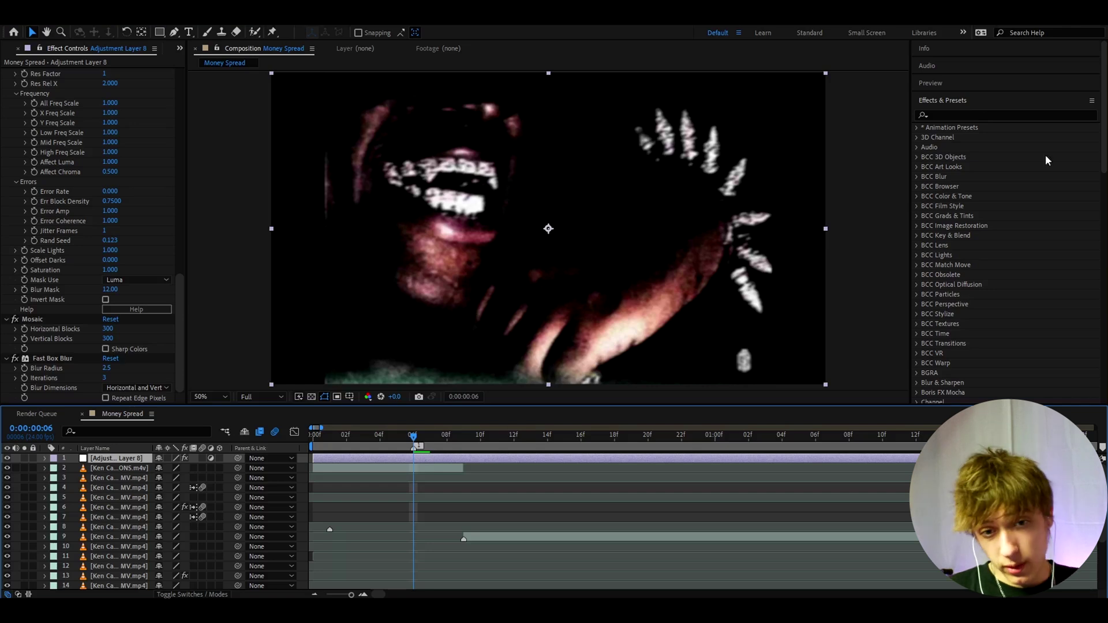
- Apply Unsharp Mask with Amount 200 and Radius 8
key(ctrl+space)
text(unsh)
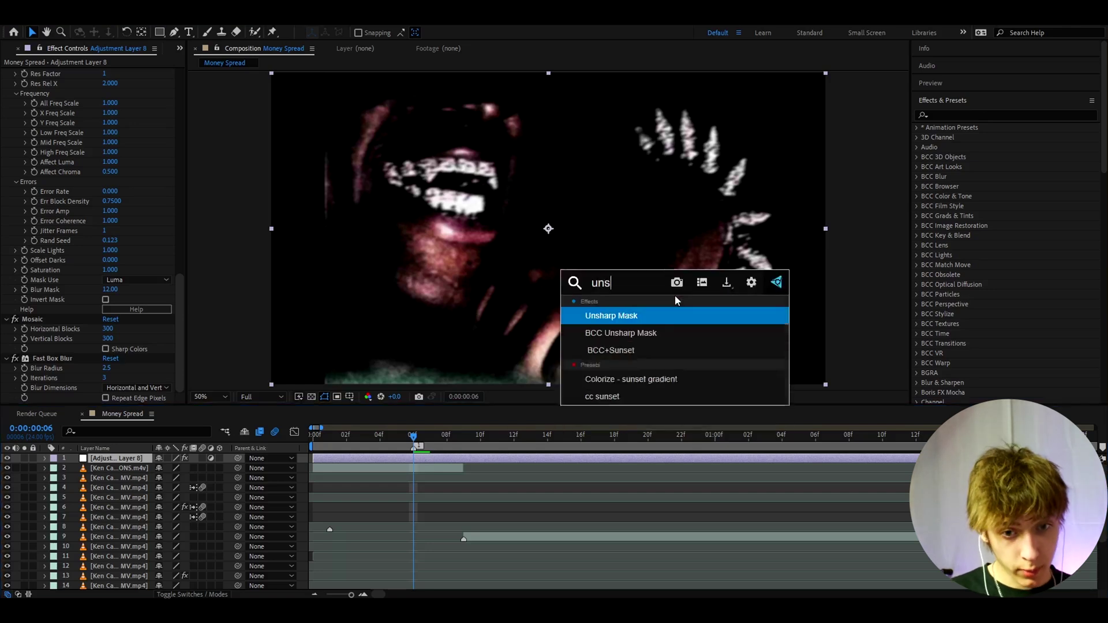
click(614, 309)
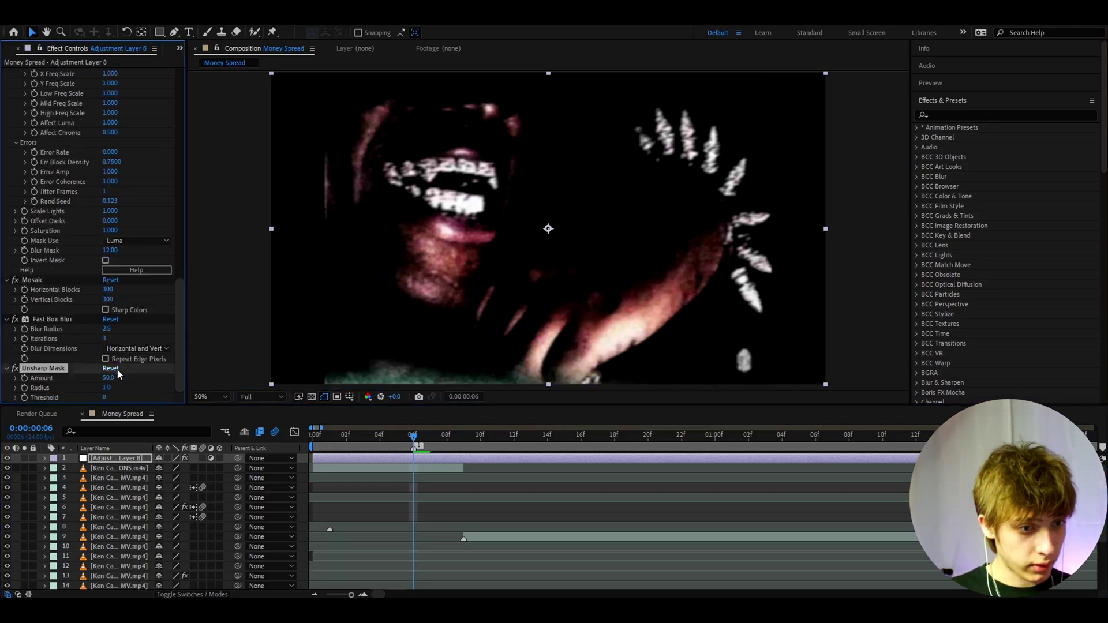
click(110, 378)
text(200)
click(108, 388)
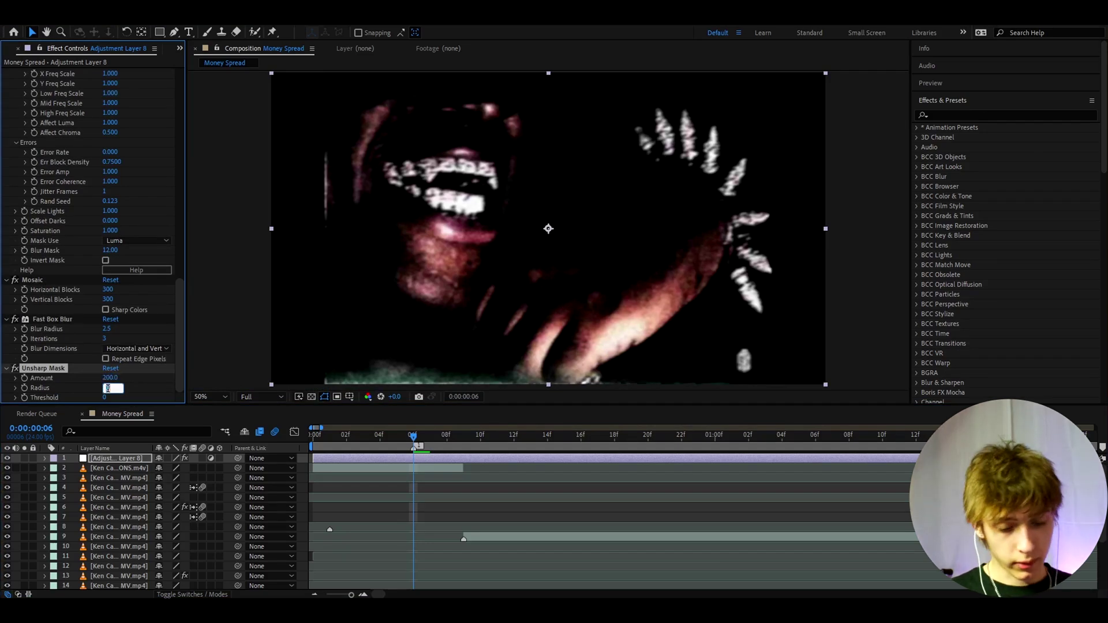
text(8)
key(Return)
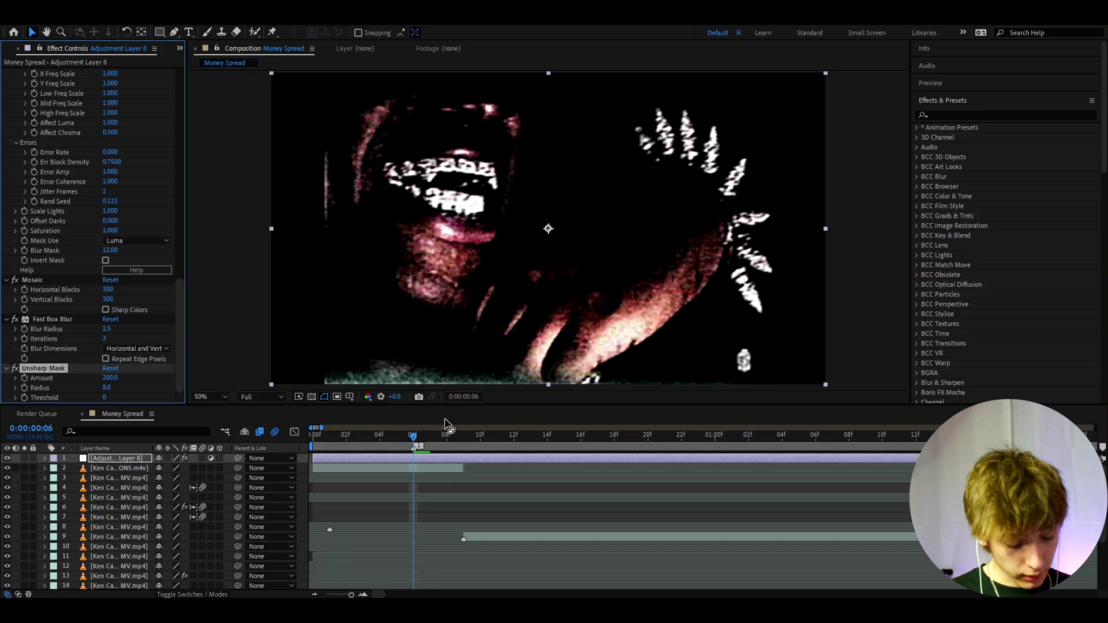
key(ctrl+space)
- Apply Hue/Saturation with Master Saturation at -54
text(hue/sa)
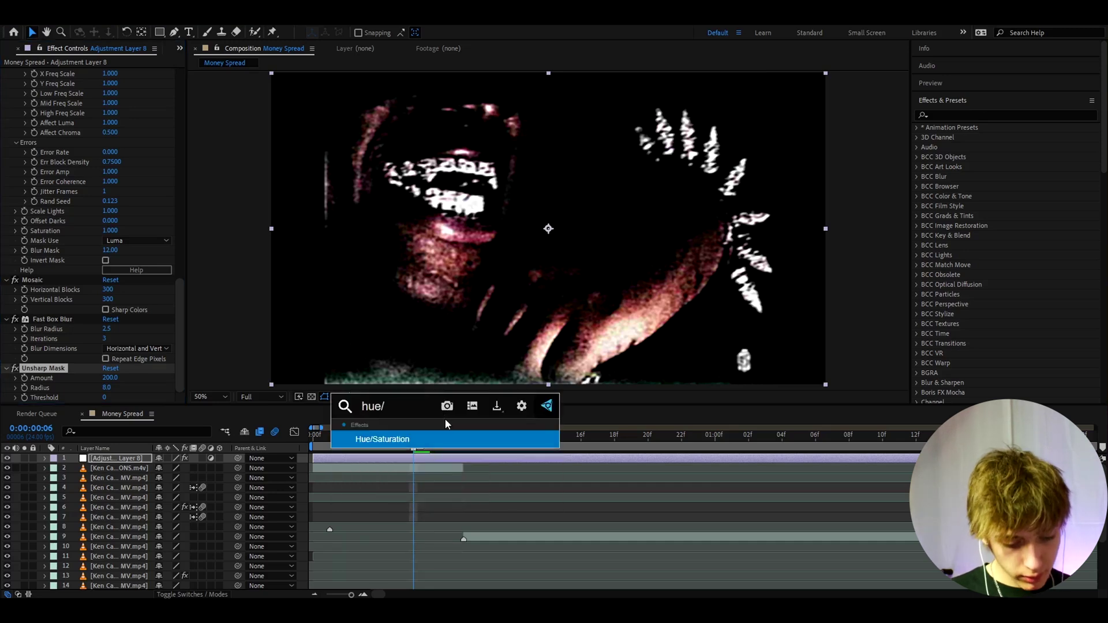
key(Return)
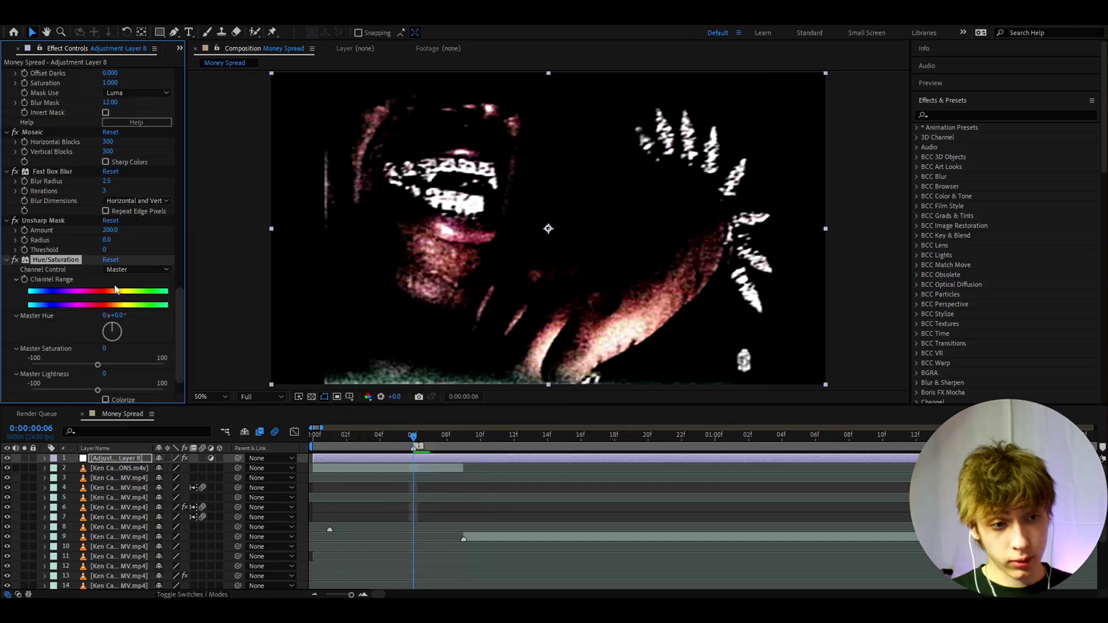
click(104, 349)
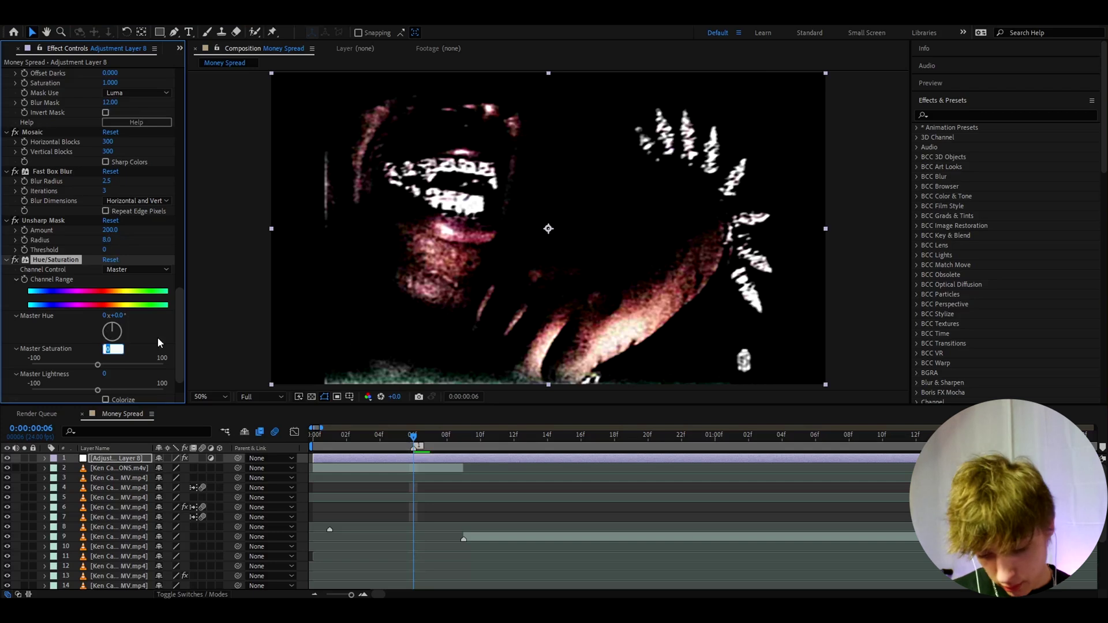
text(-54)
key(Return)
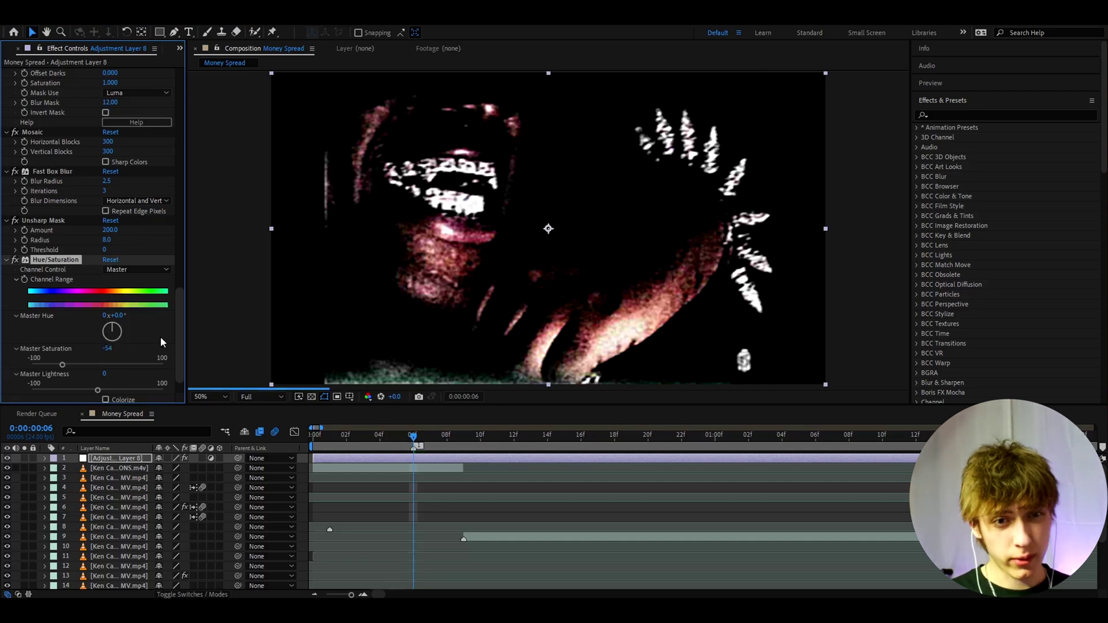
- Check the desaturated look around 1s 1f, then return to frame 6
click(673, 447)
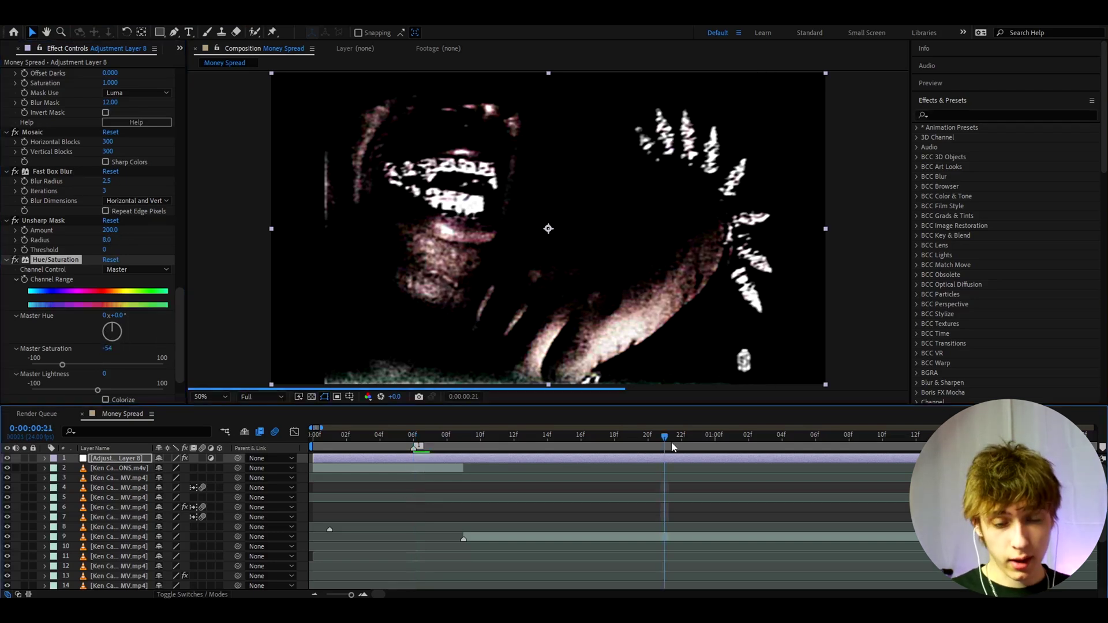
drag(672, 447, 732, 448)
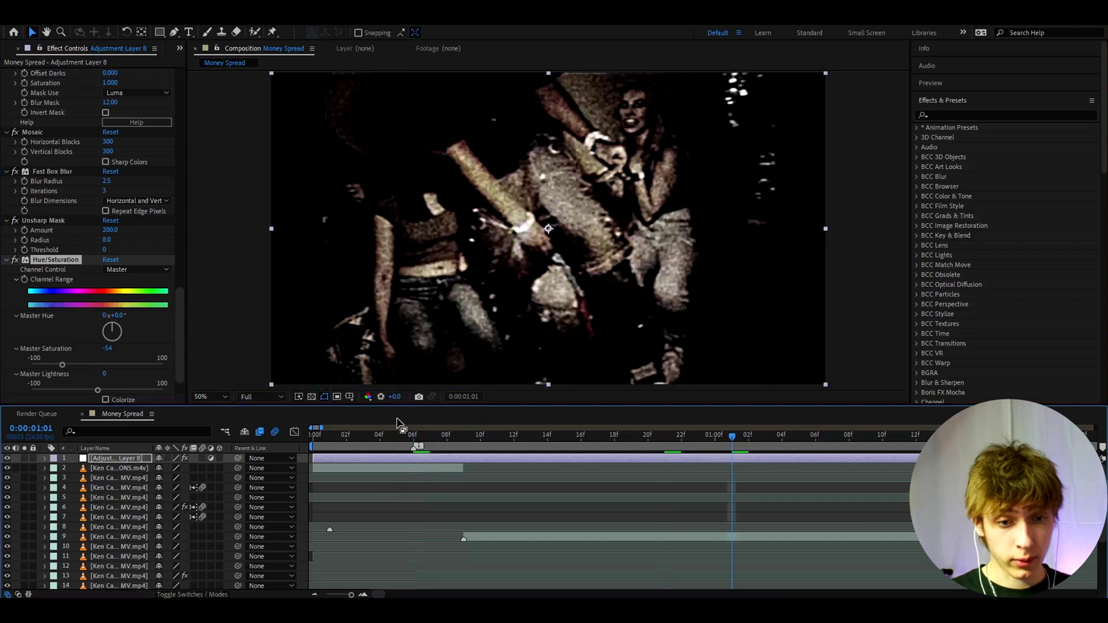
click(414, 438)
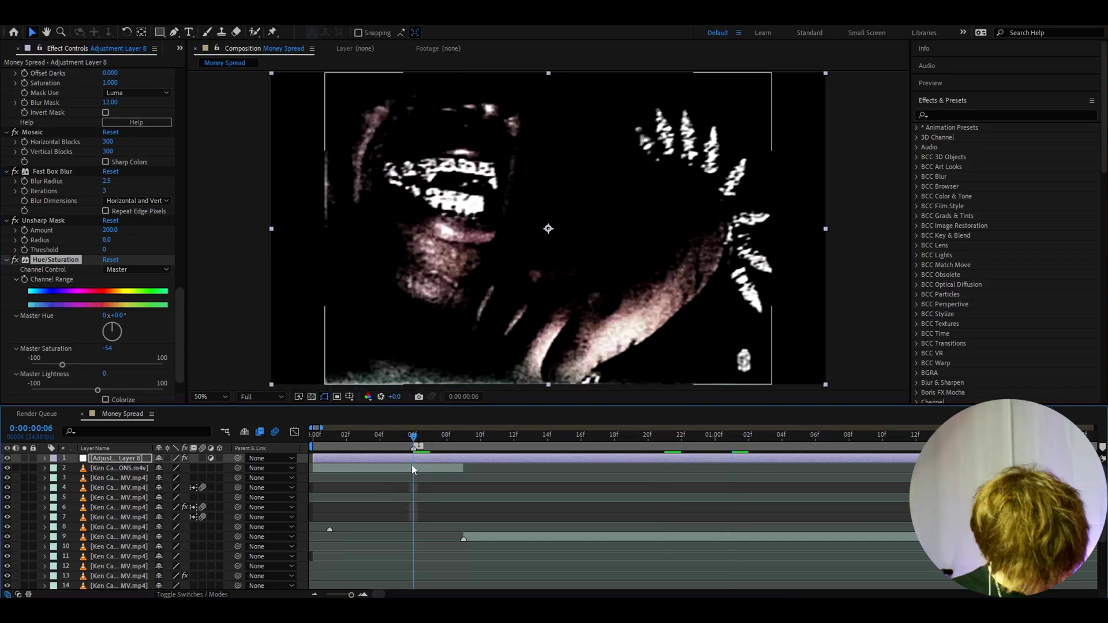
key(ctrl+space)
- Apply Levels to the adjustment layer with Input Black set to 15
text(lev)
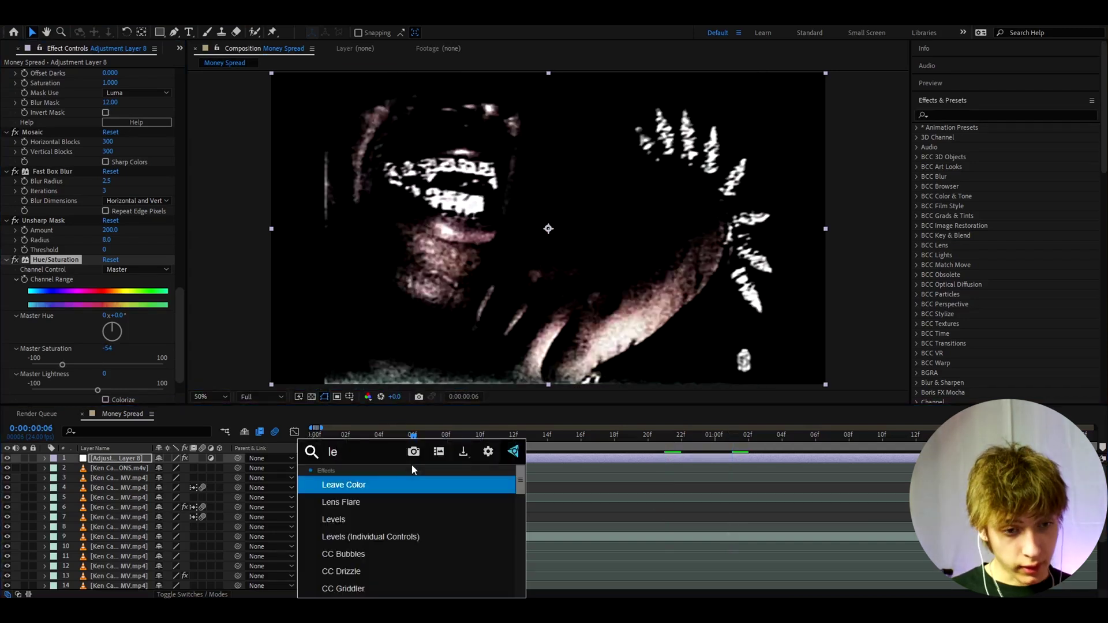
key(Return)
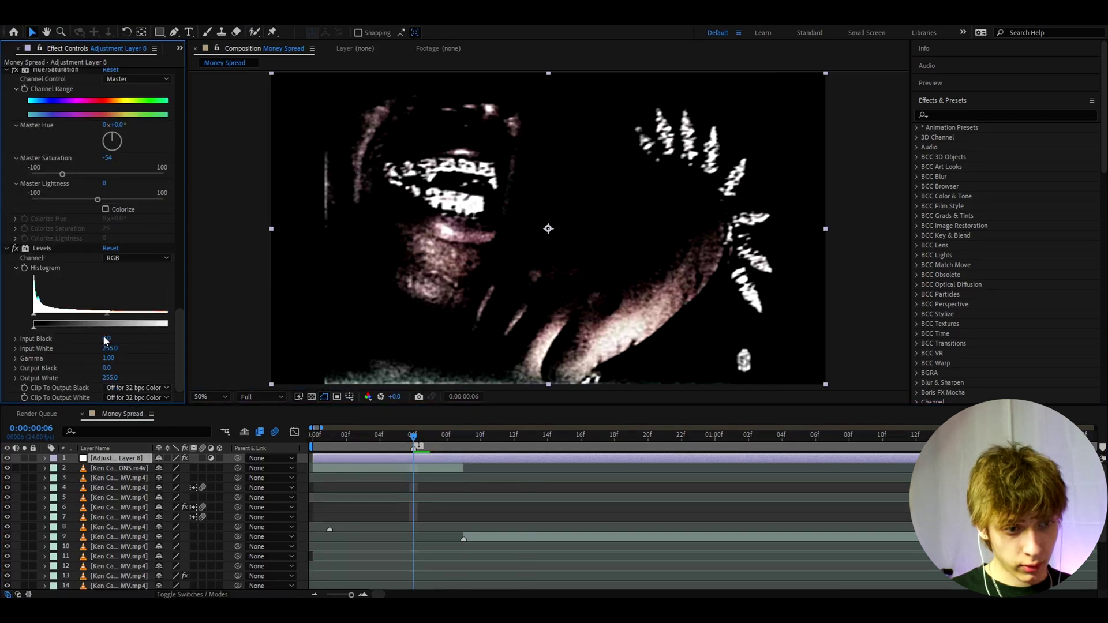
text(15)
key(Return)
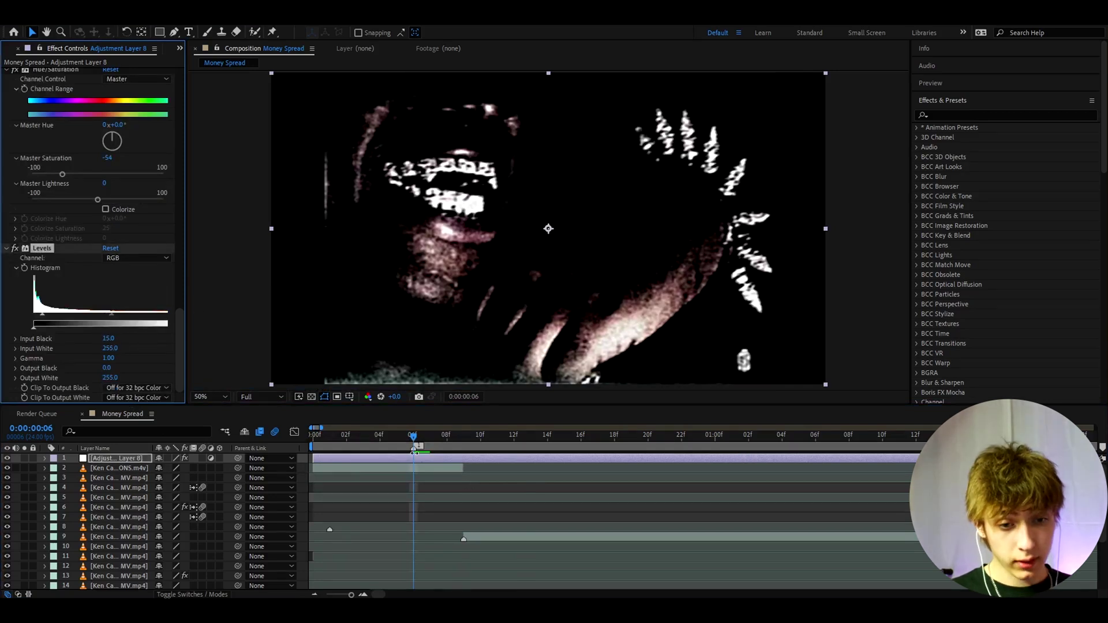
click(413, 457)
key(ctrl+space)
- Apply an Exposure effect to the adjustment layer with Exposure set to 1.00
text(expos)
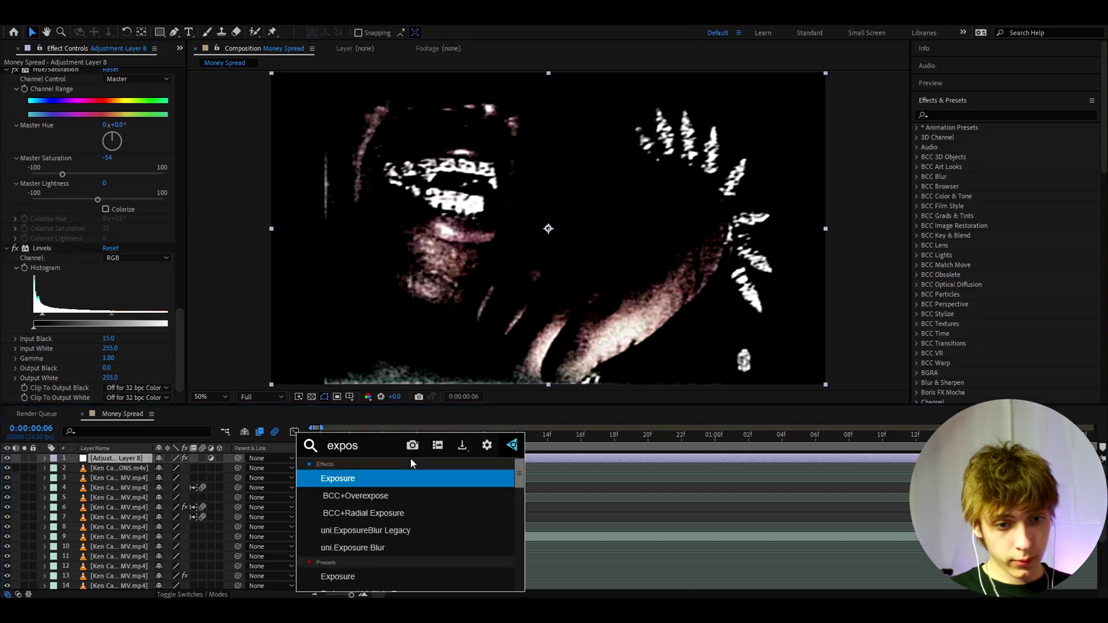
key(Return)
click(111, 339)
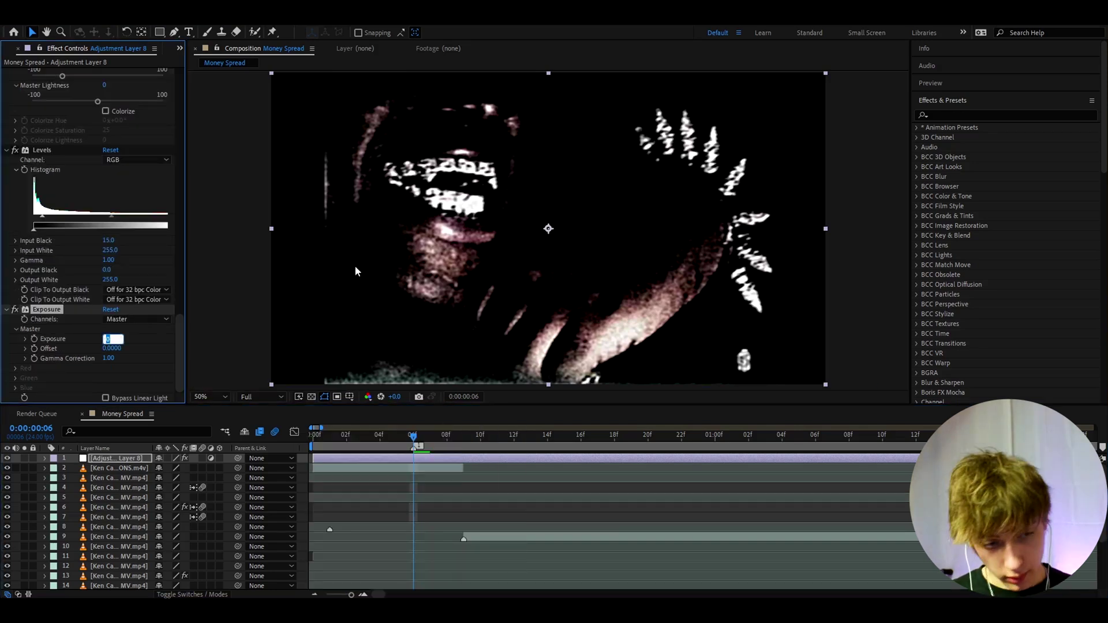
text(1)
key(Return)
- Preview several frames of the clips, ending at 0:00:02:08 to review the look
click(567, 451)
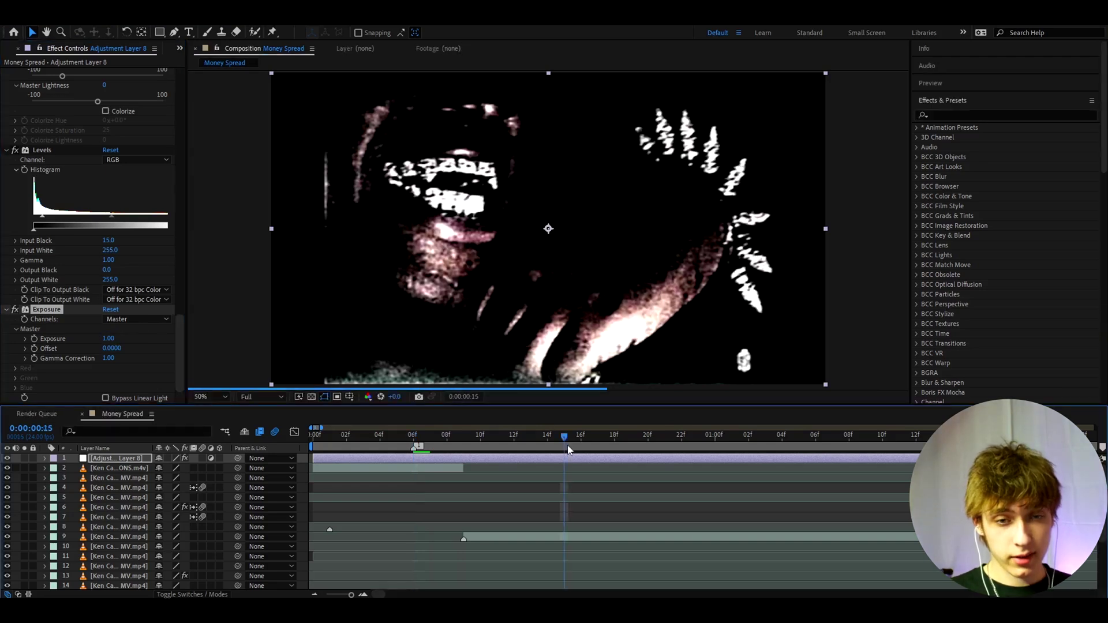
click(631, 450)
click(413, 436)
click(380, 444)
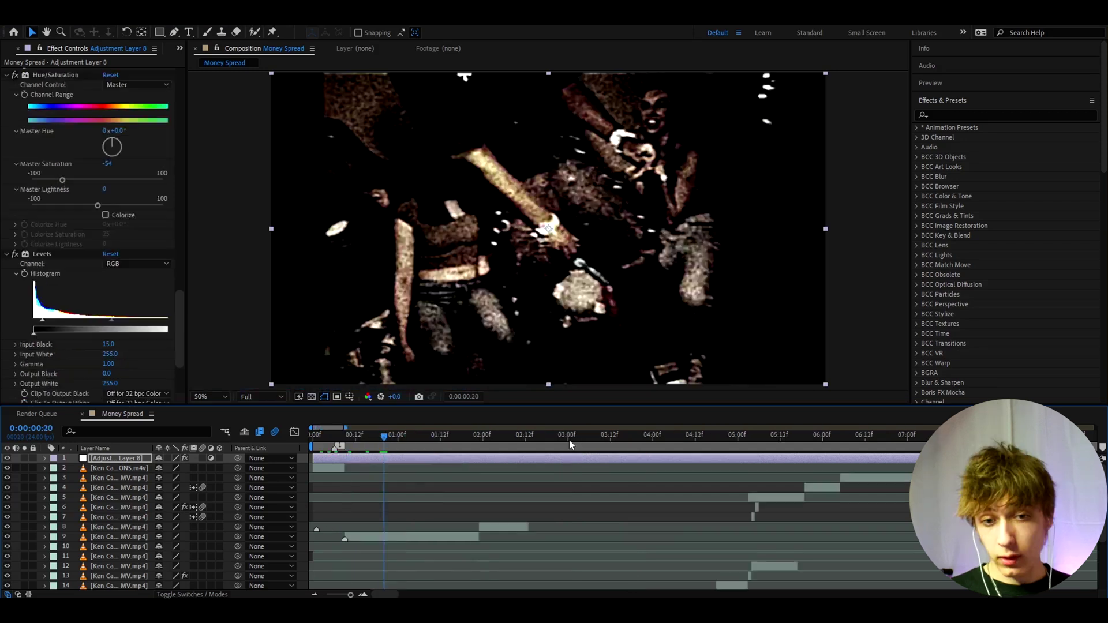
click(513, 444)
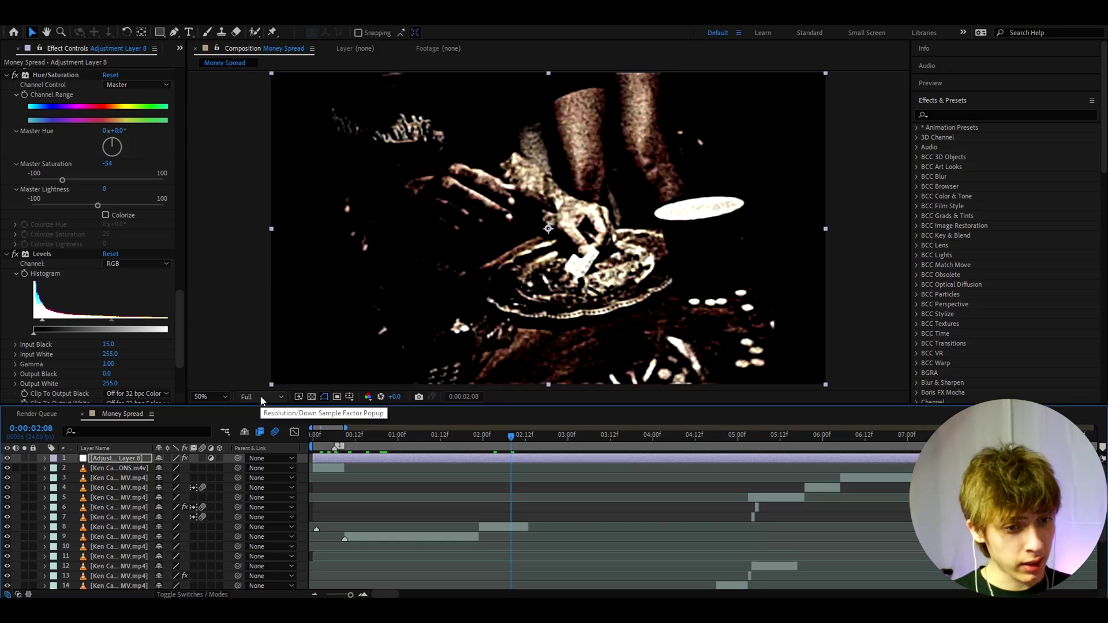
- Switch preview resolution between Half and Full while reviewing frames 0:00:05:09 and 0:00:05:21
click(261, 397)
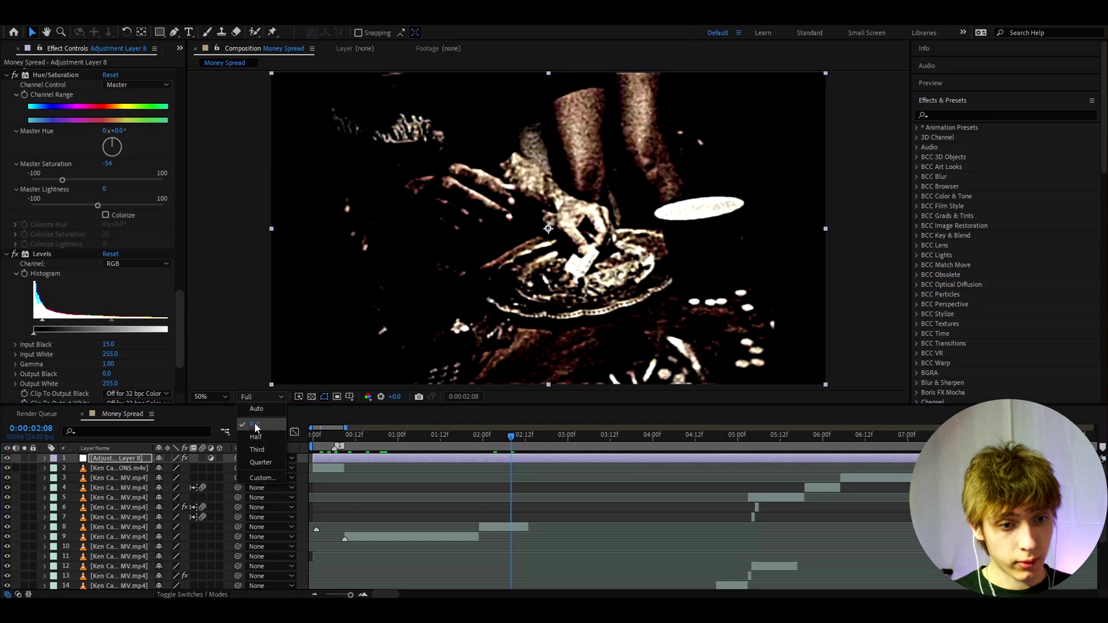
click(254, 438)
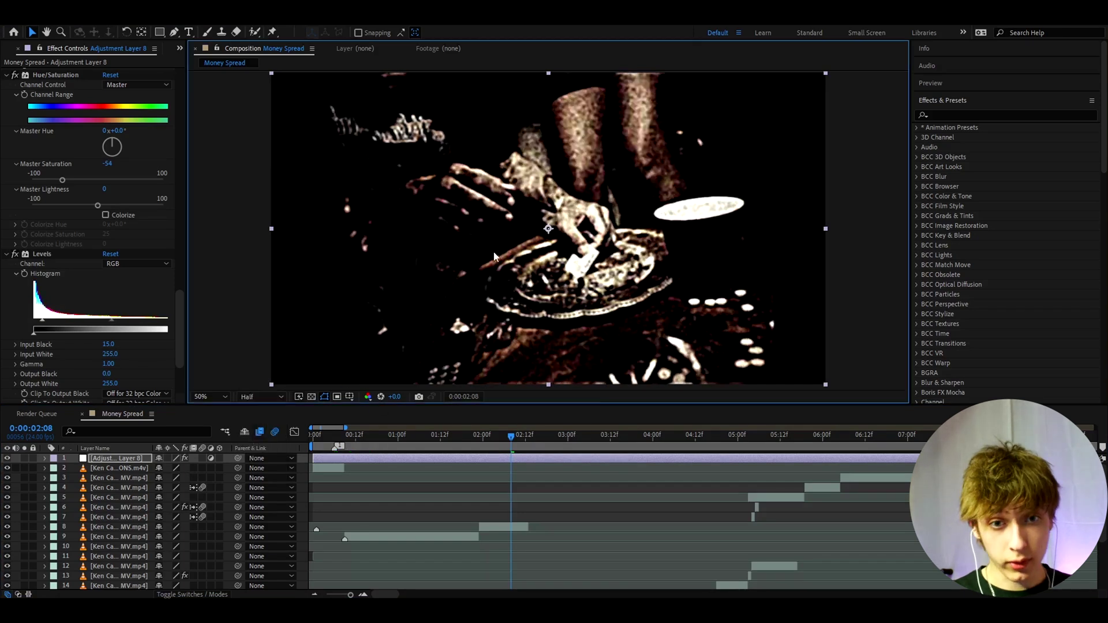
click(771, 445)
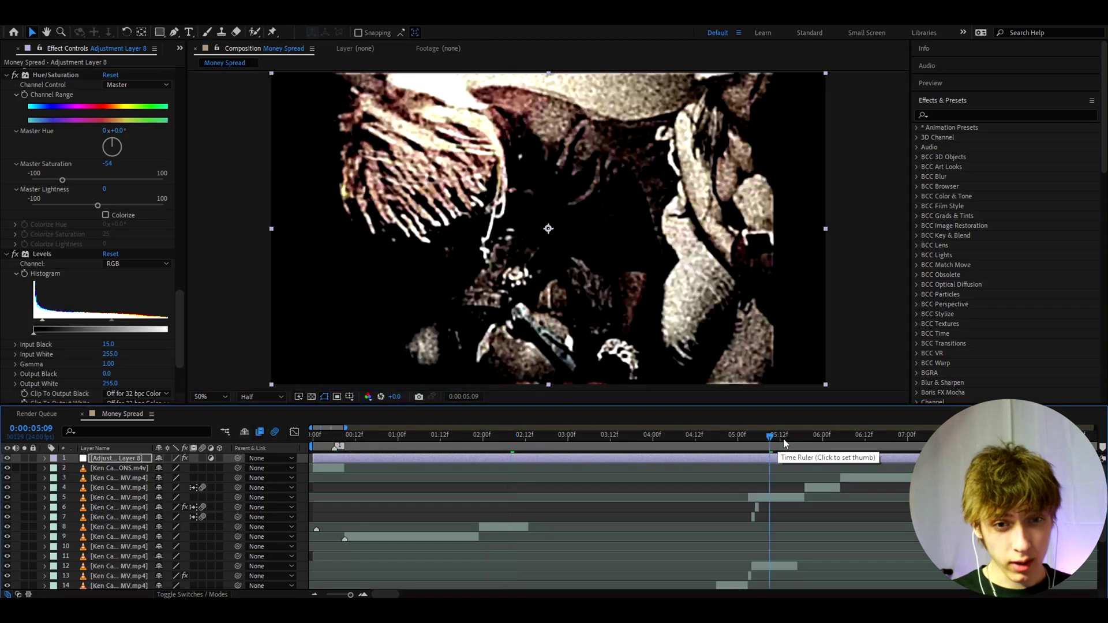
click(248, 398)
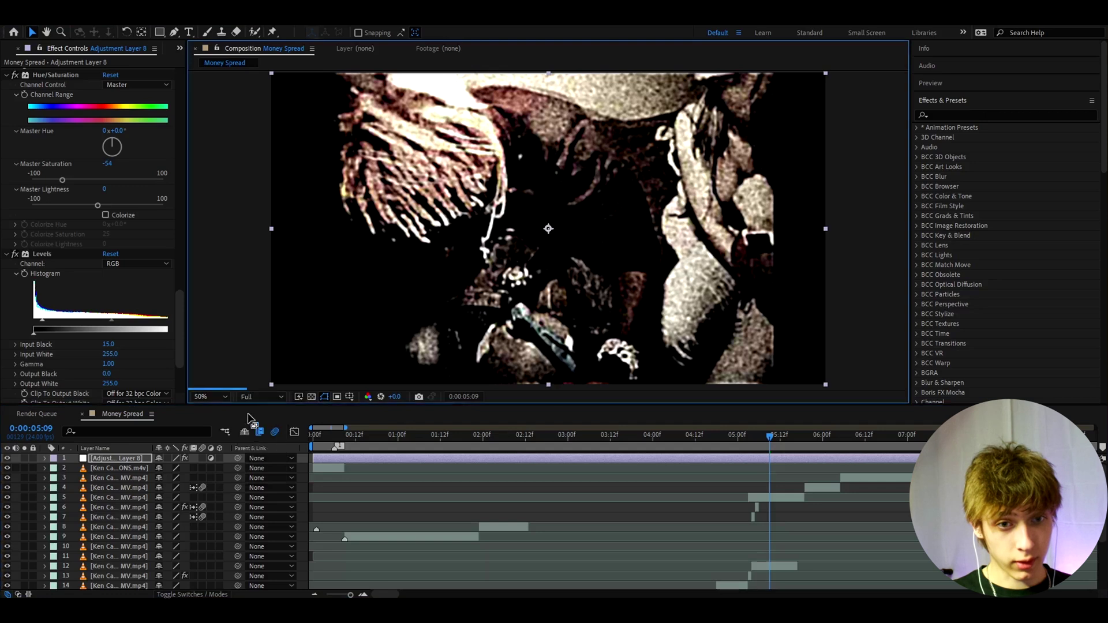
click(255, 424)
click(254, 398)
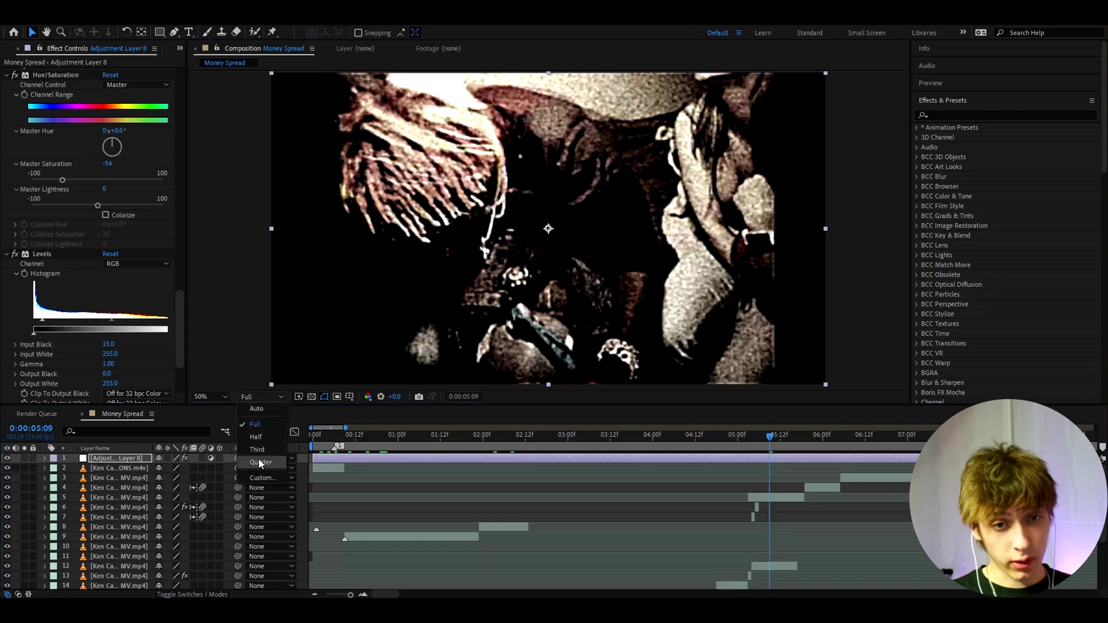
click(812, 438)
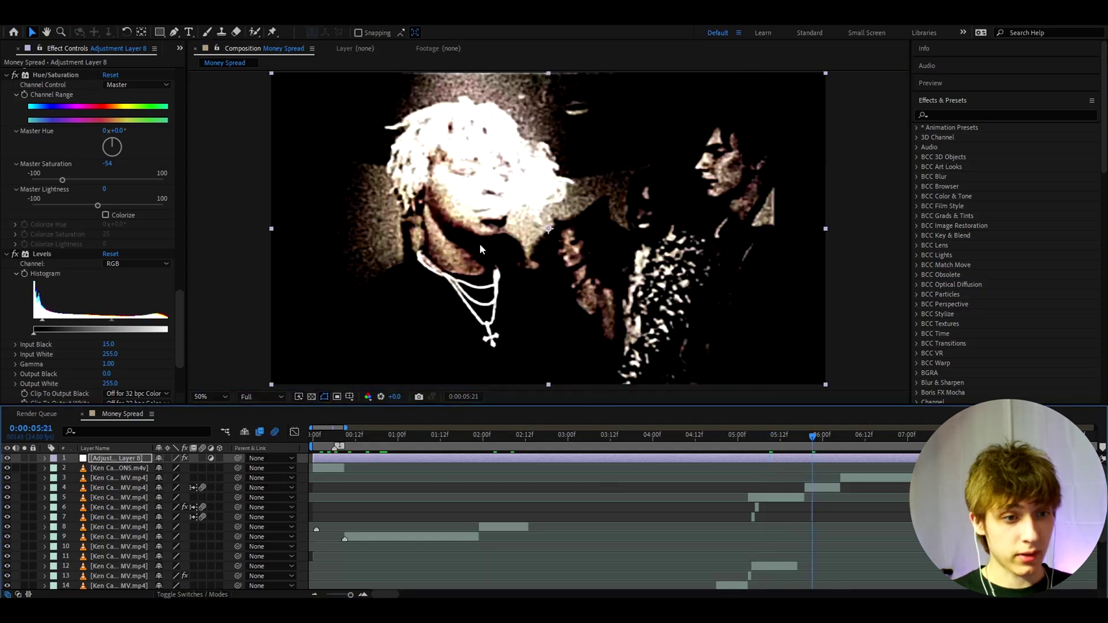
- Select the S_Hotspots effect, return near the comp start, and hide Adjustment Layer 8
scroll(78, 150, down, 20)
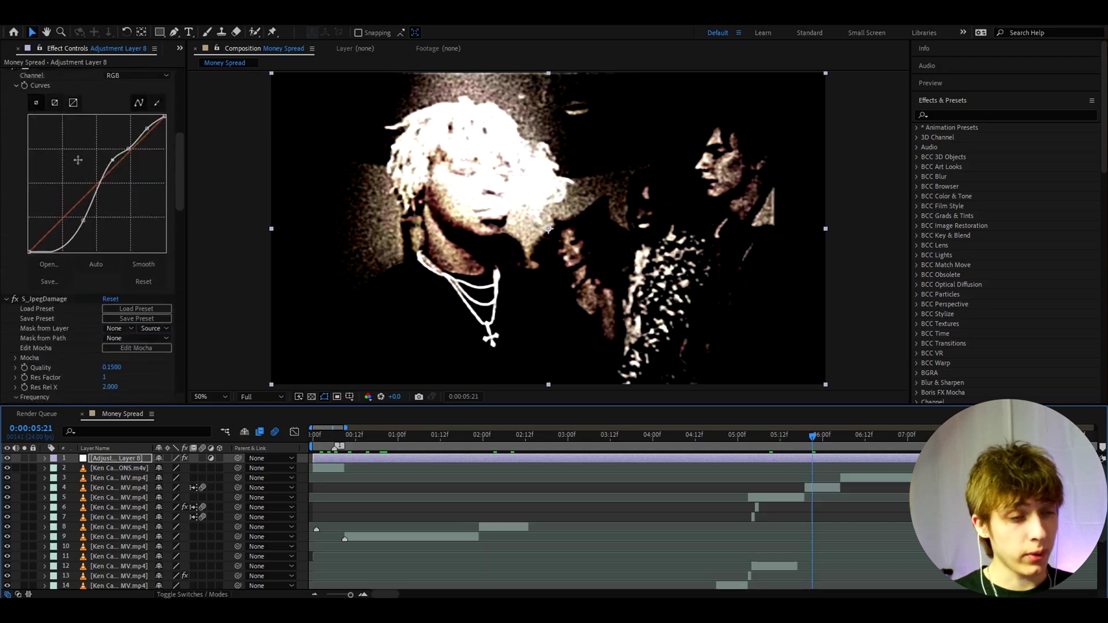
scroll(40, 114, up, 3)
click(41, 71)
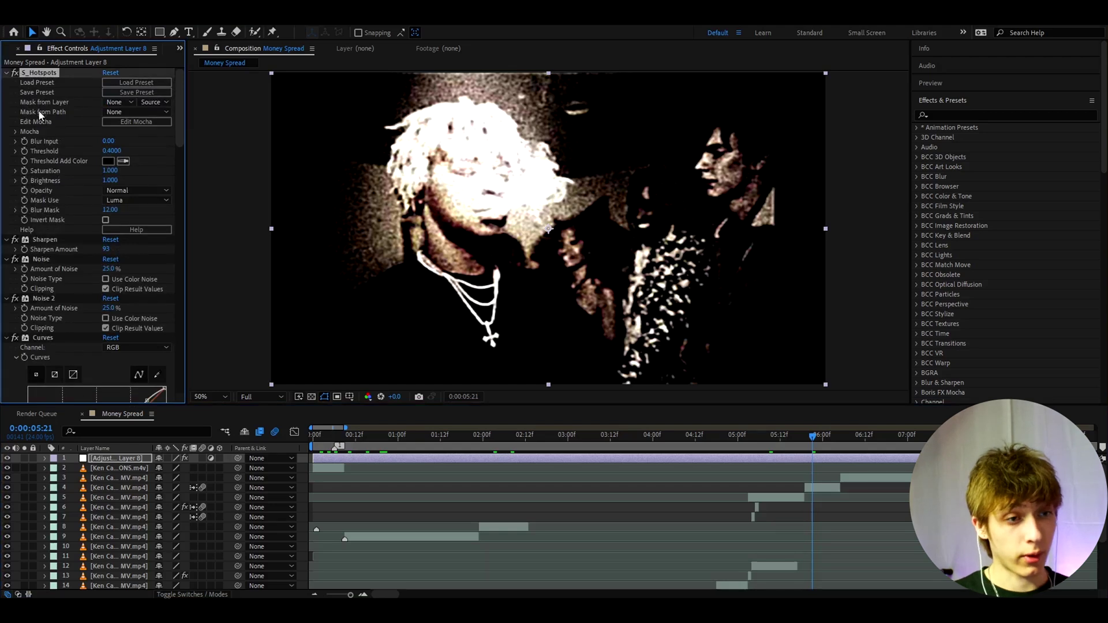
key(space)
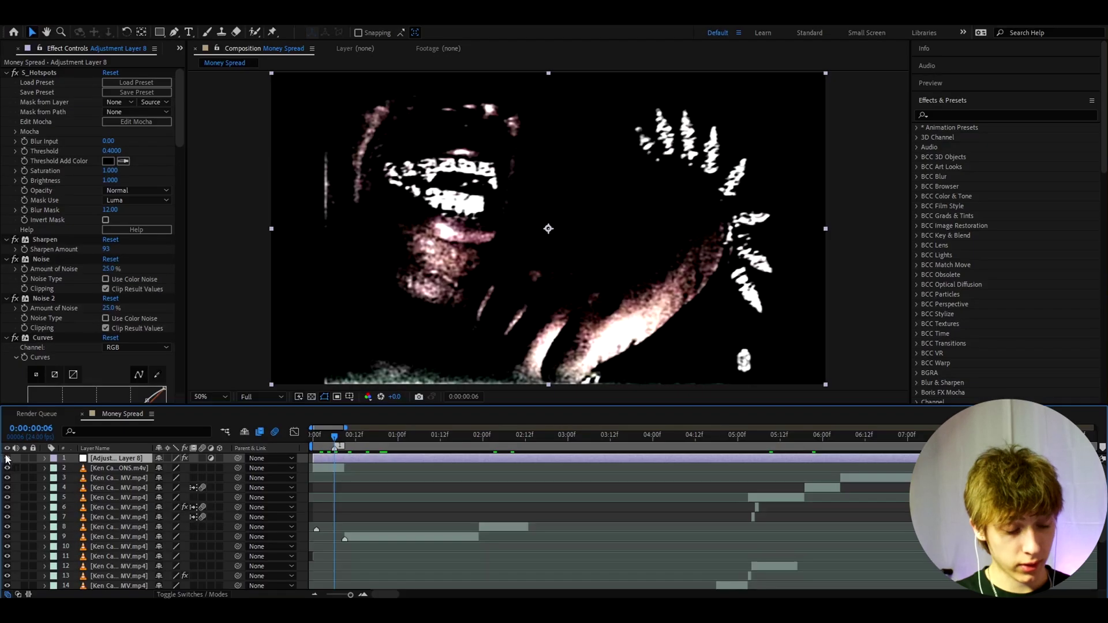
click(7, 458)
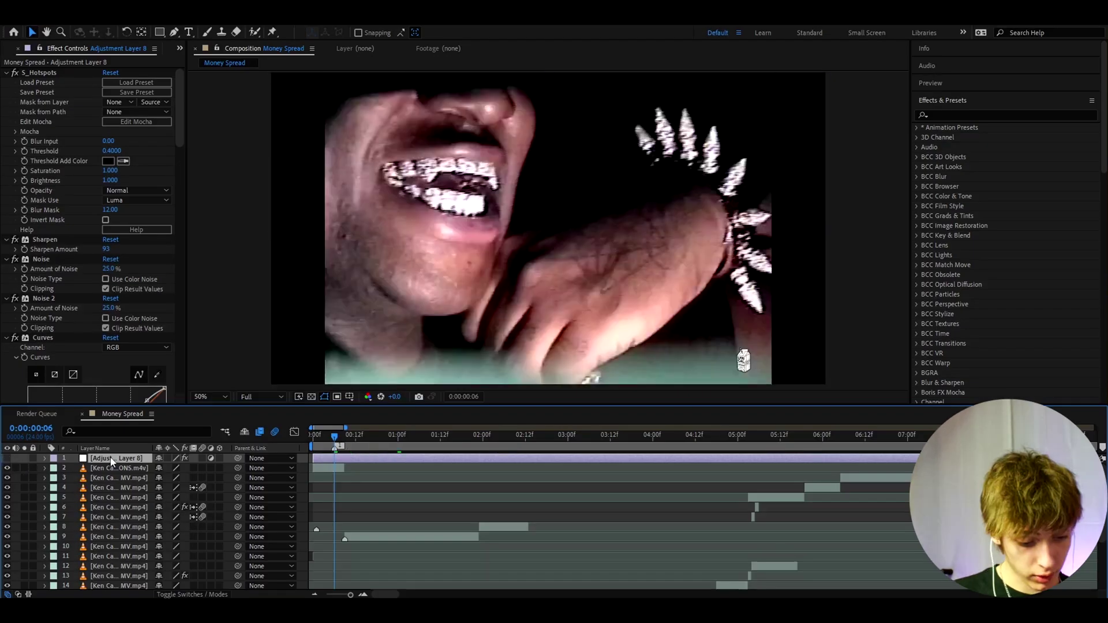
- Add a new adjustment layer and apply the Opium2 Agony preset to it
key(ctrl+alt+y)
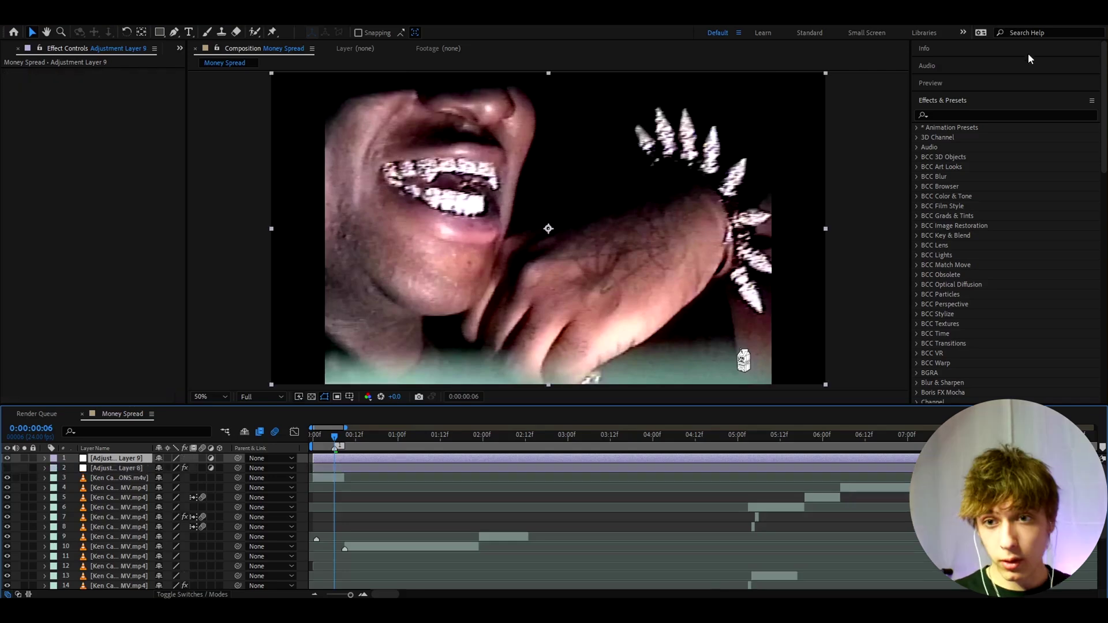
click(975, 113)
text(opium)
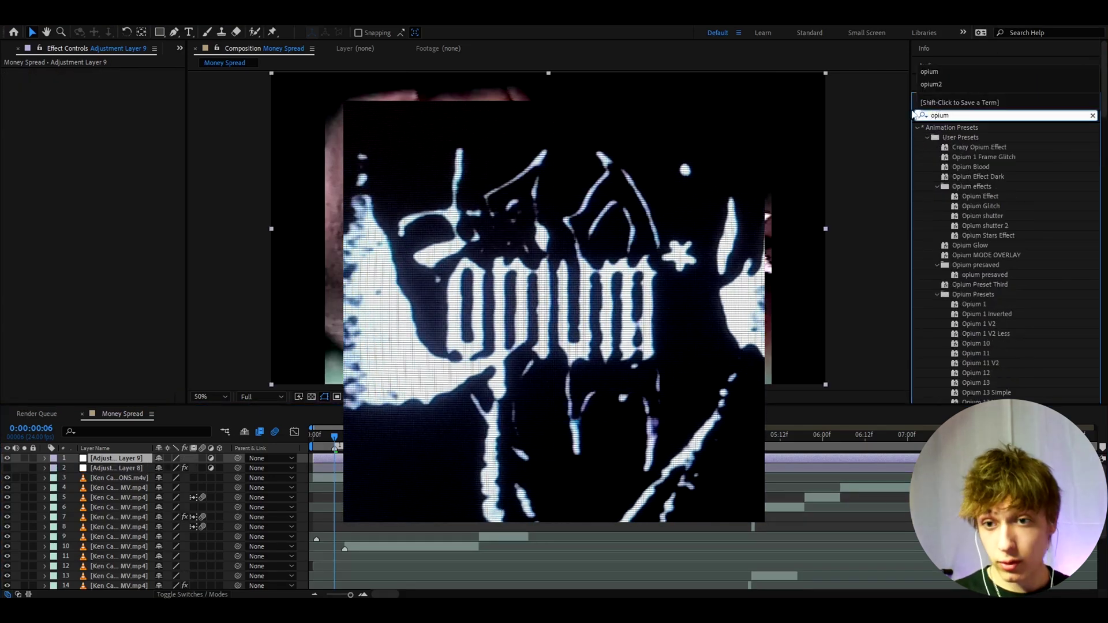
scroll(992, 236, down, 5)
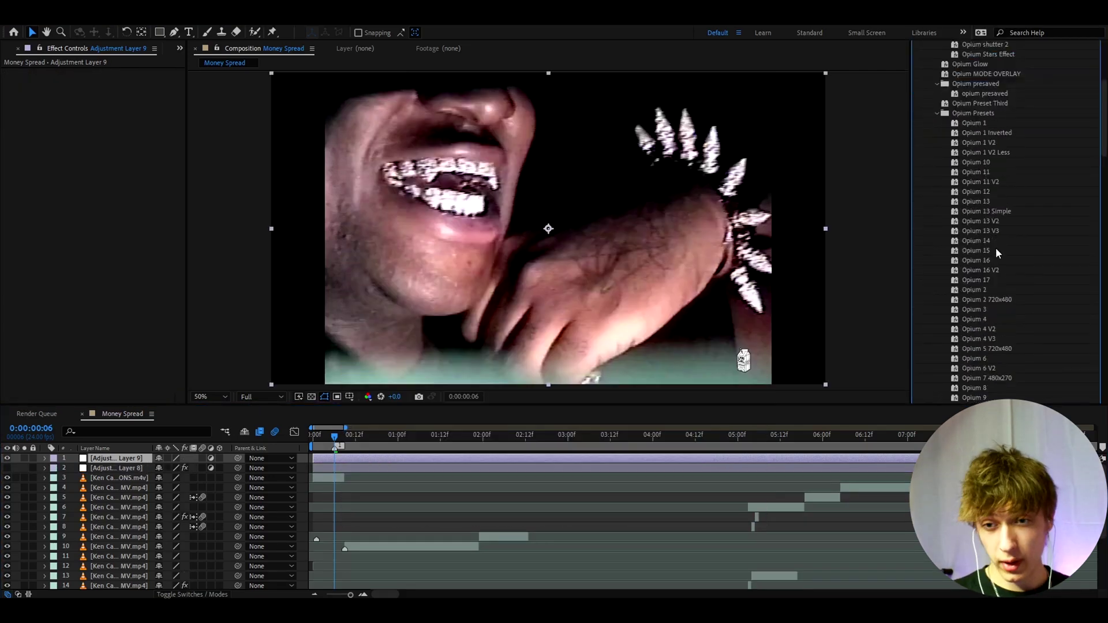
scroll(996, 249, down, 10)
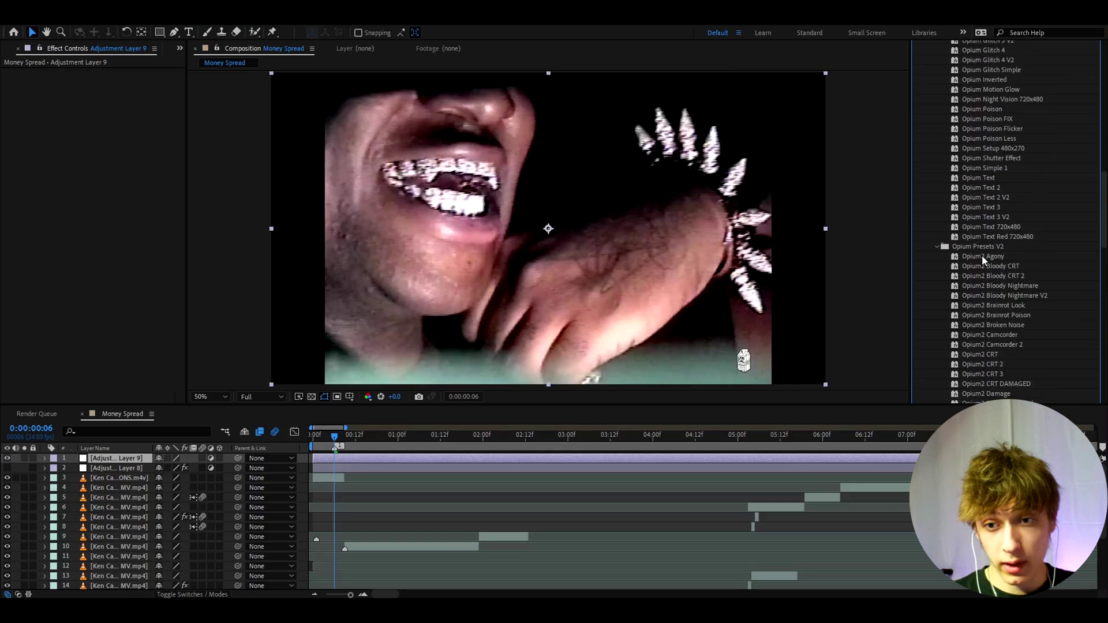
drag(983, 257, 340, 460)
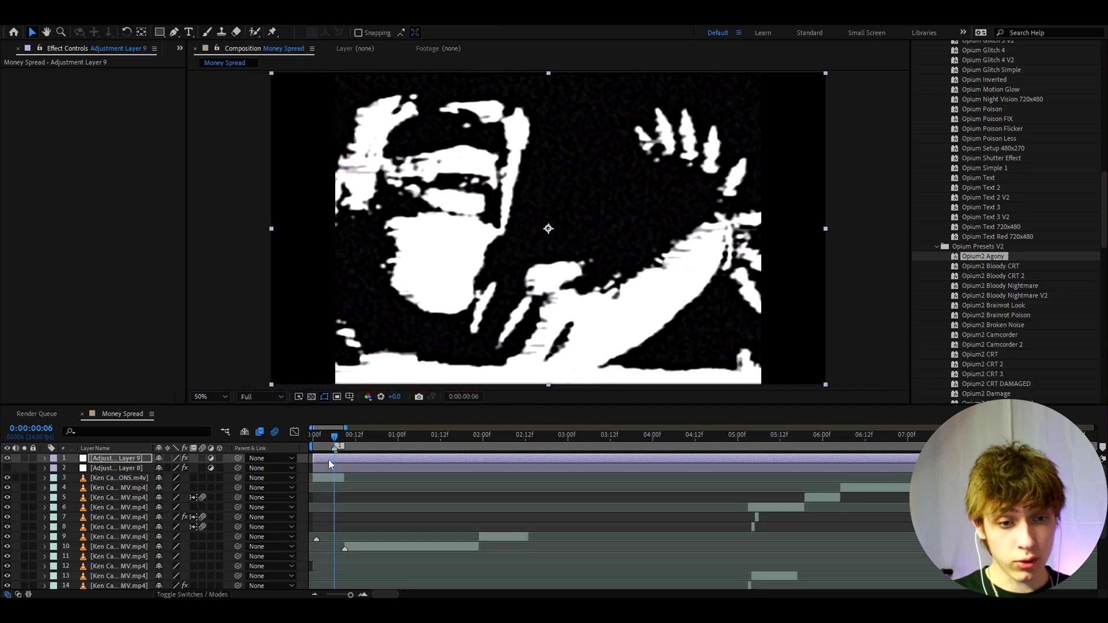
- Step two frames ahead to check the effect, then pick the Opium2 Broken Noise preset
click(338, 502)
scroll(327, 484, up, 3)
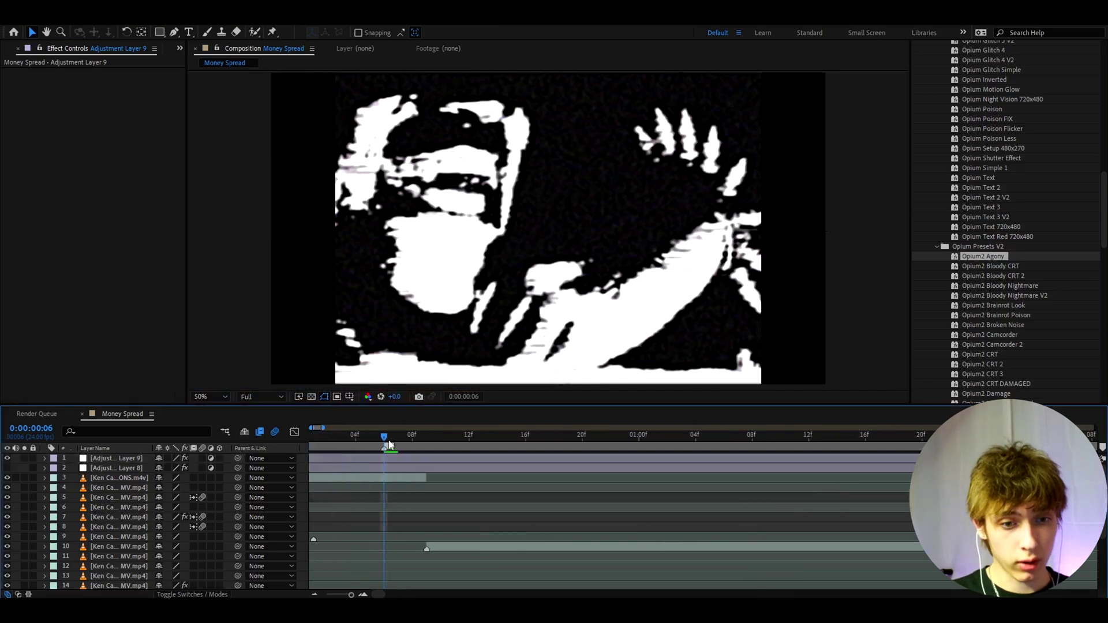
mouse_move(389, 444)
mouse_down()
mouse_move(412, 441)
mouse_move(383, 441)
mouse_up()
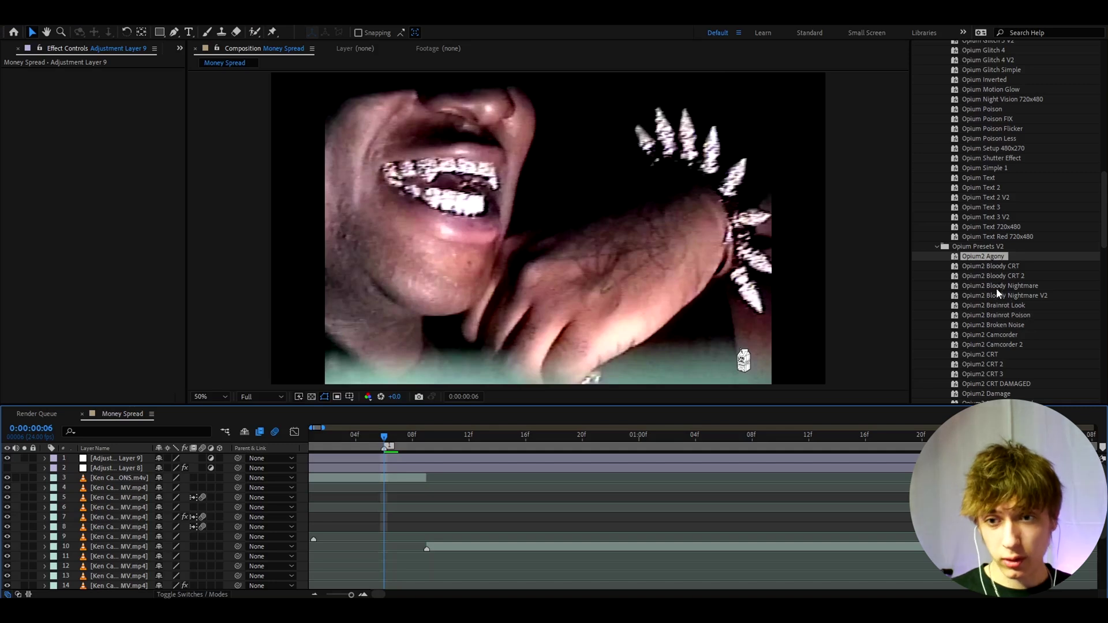
scroll(996, 289, down, 5)
click(1016, 180)
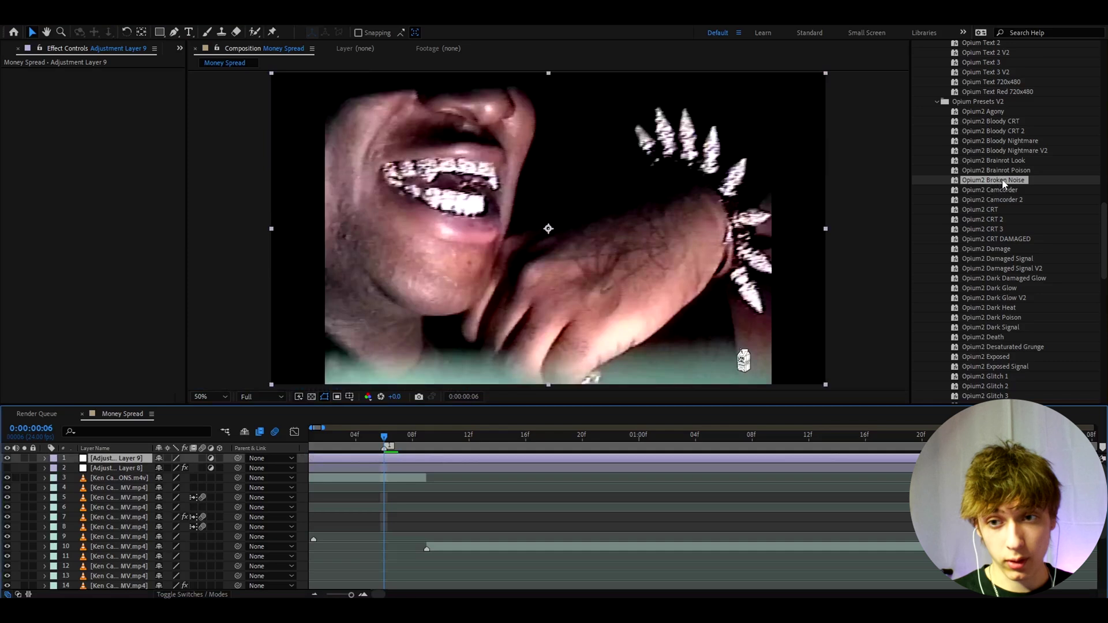
drag(1004, 180, 702, 370)
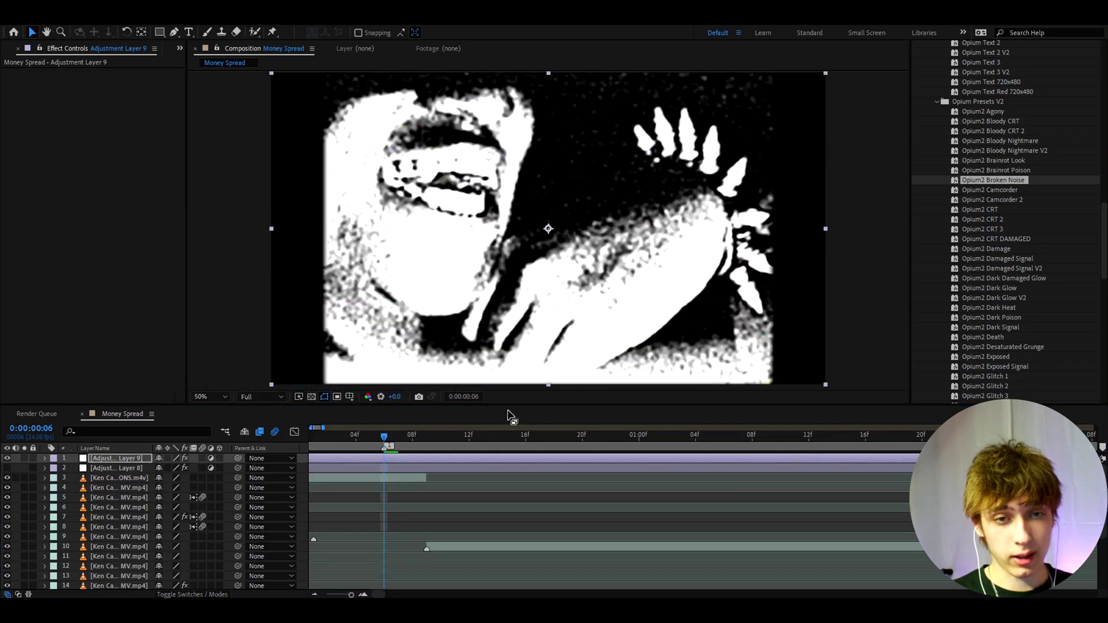
click(392, 440)
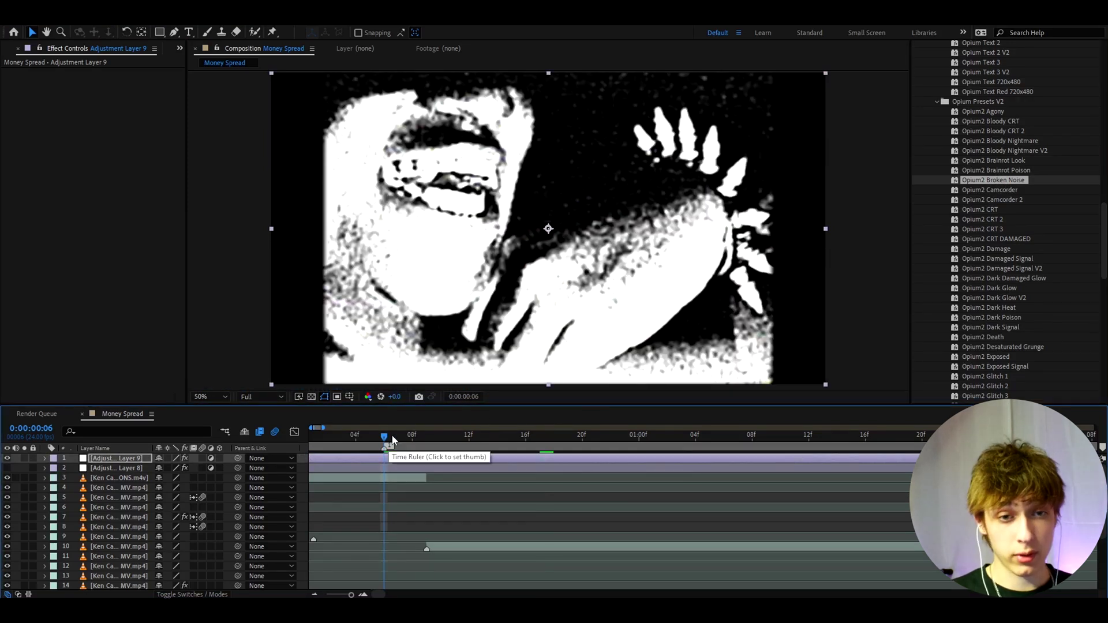
key(ctrl+z)
scroll(1003, 280, down, 1)
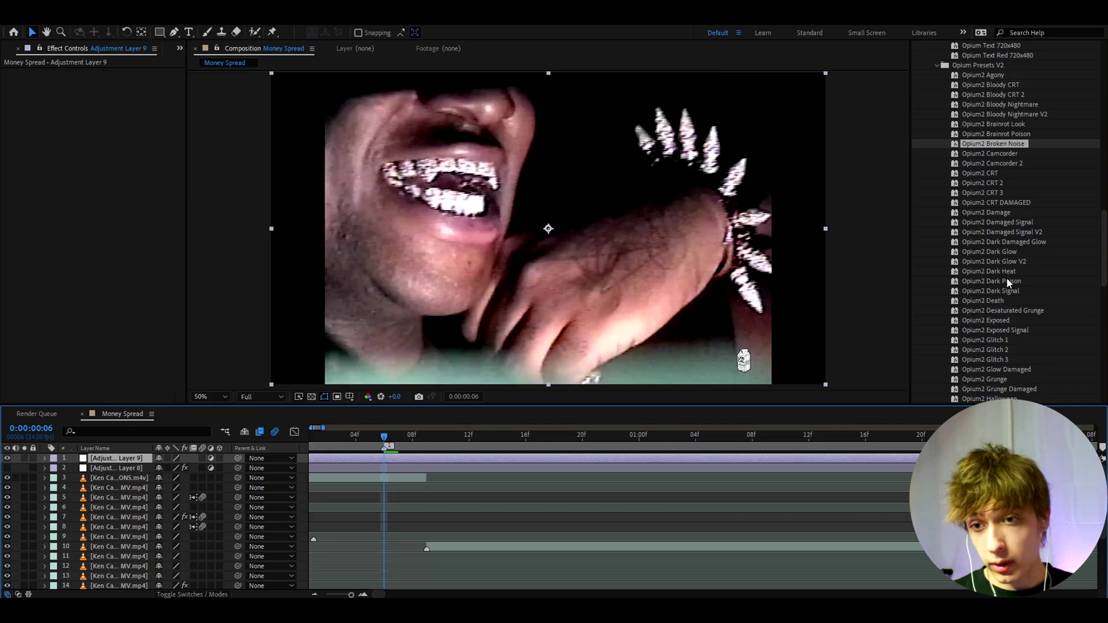
drag(992, 280, 403, 438)
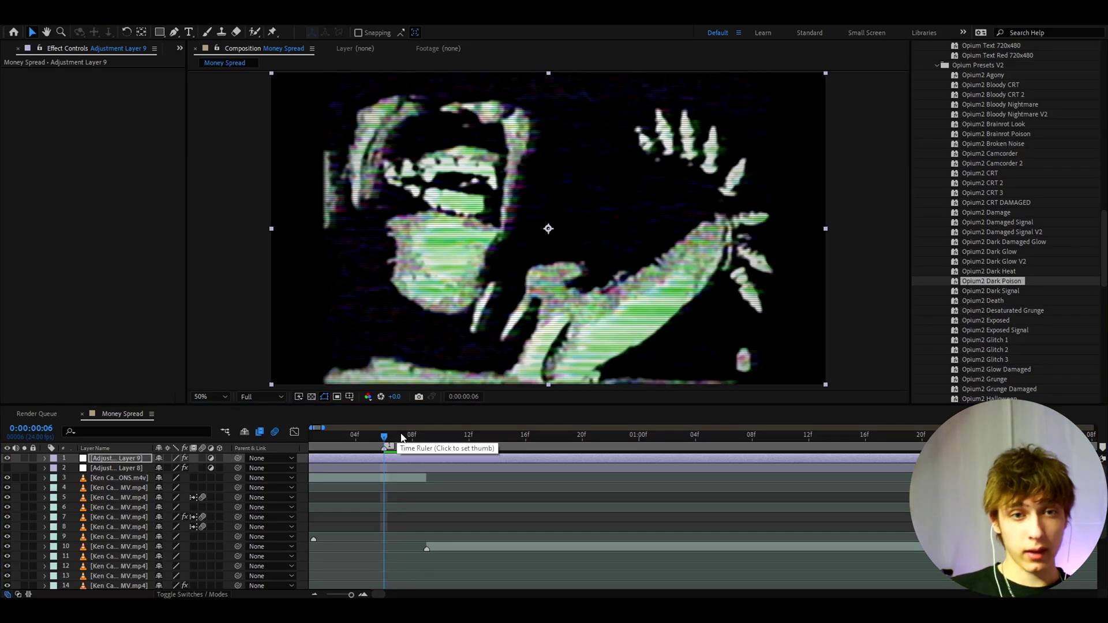
key(space)
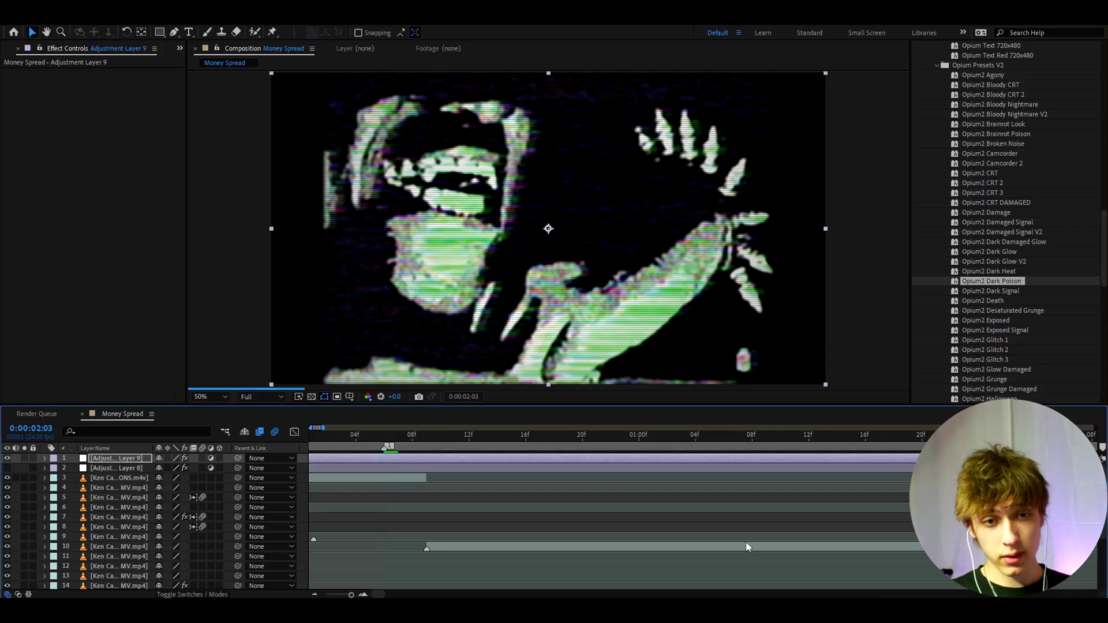
key(minus)
click(7, 459)
click(7, 458)
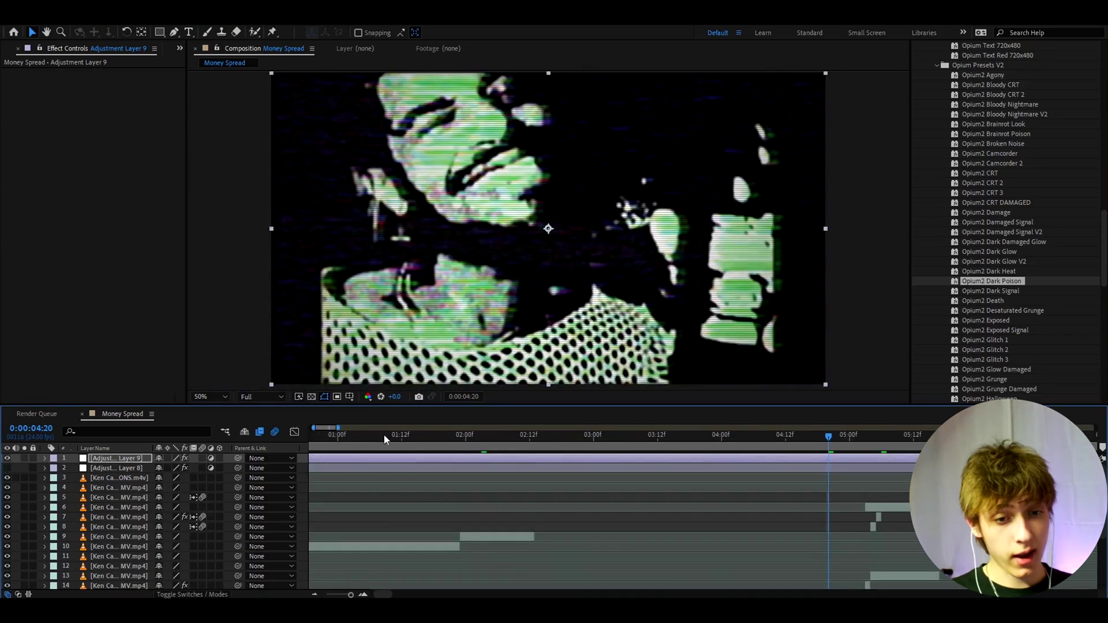
key(space)
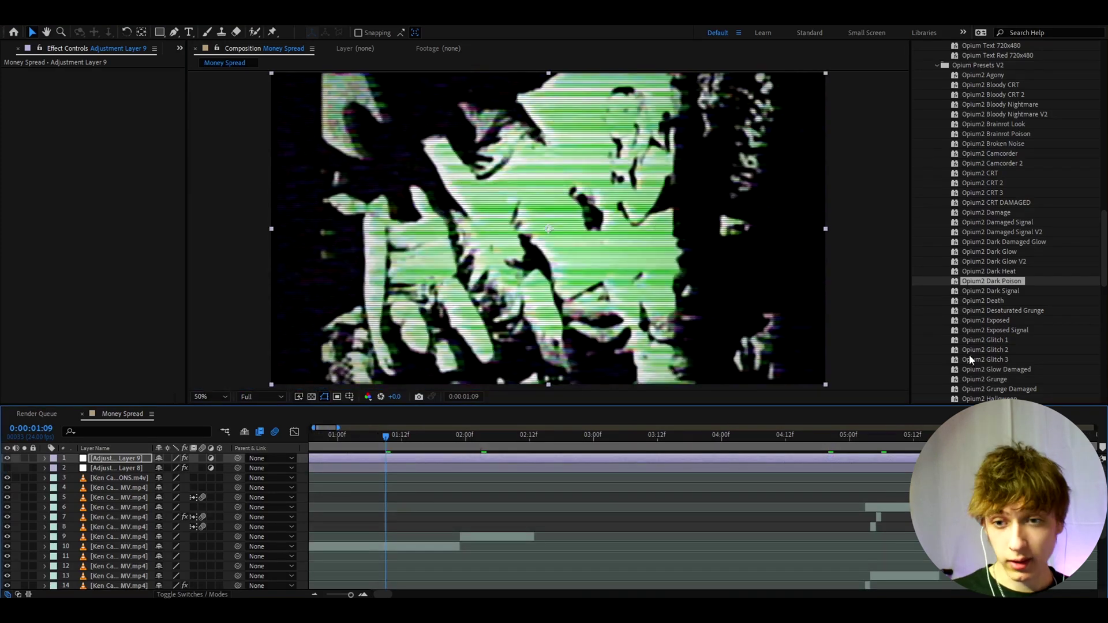
key(ctrl+z)
click(994, 330)
scroll(981, 347, down, 1)
- Try Opium2 Exposed Signal on Adjustment Layer 9, undo it, and apply Opium2 Minus Quality
key(KP_1)
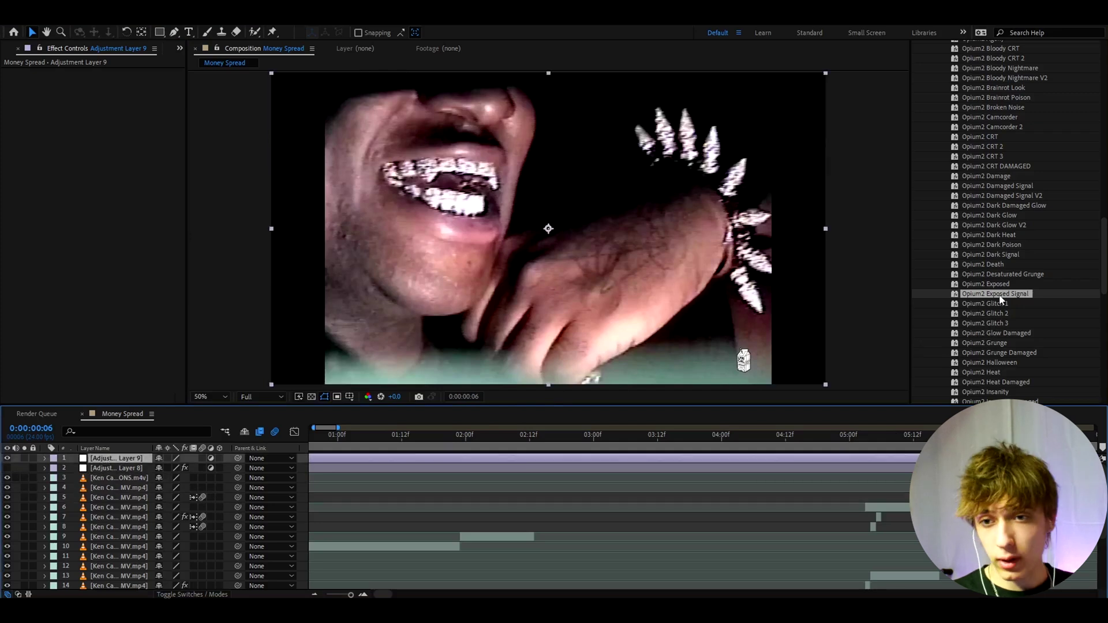
drag(1002, 297, 578, 215)
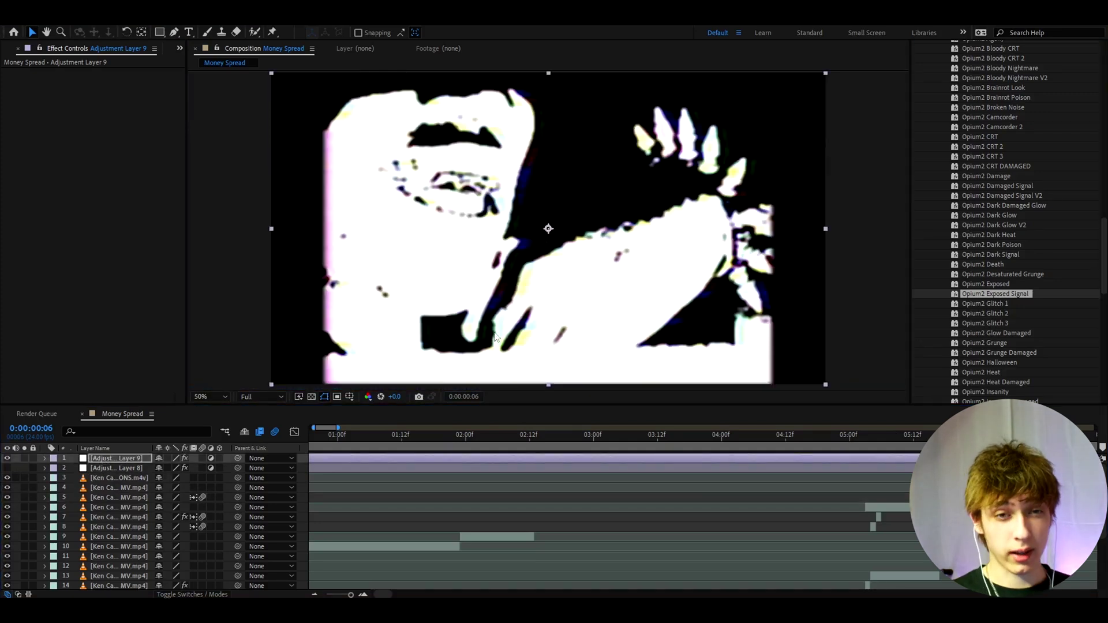
key(ctrl+z)
scroll(998, 238, down, 5)
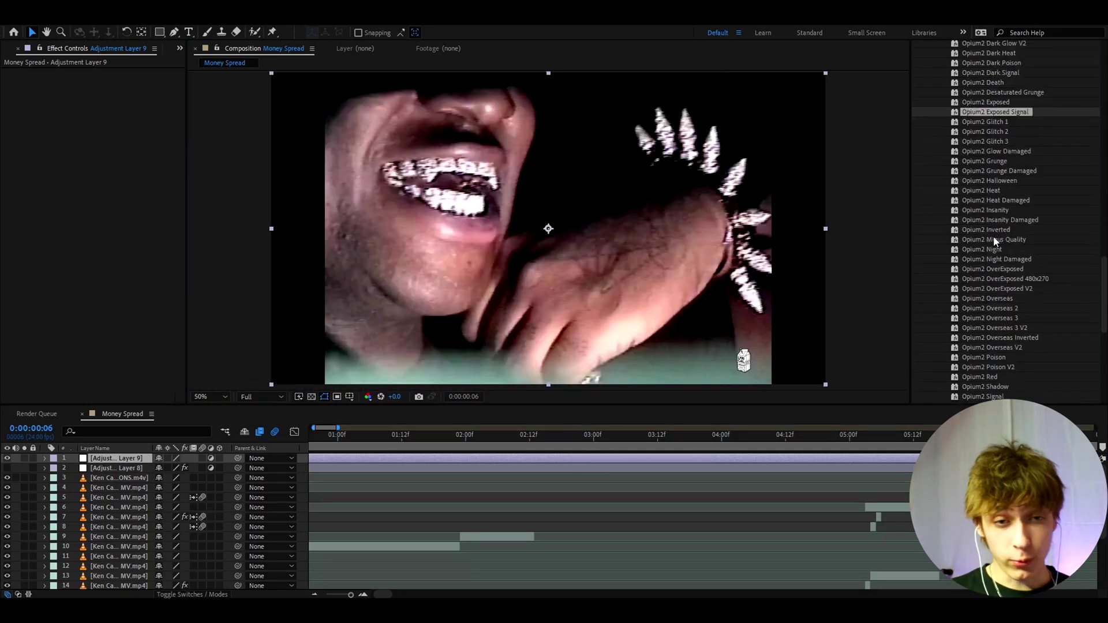
double_click(992, 239)
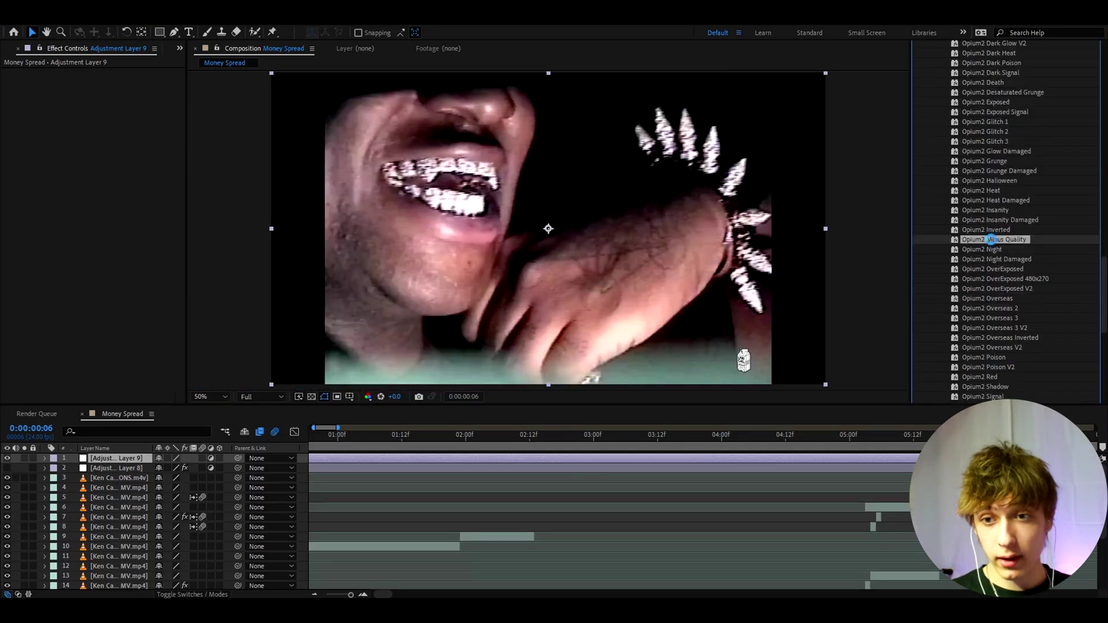